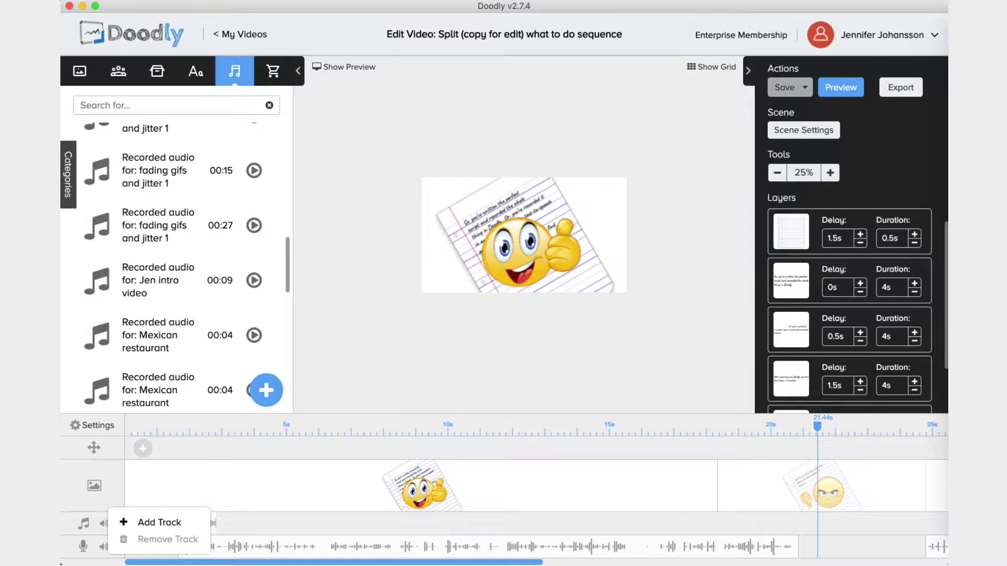
- Add a second music track to the timeline, then drag a recorded audio clip toward it
{"action": "left_click", "coordinate": [158, 522]}
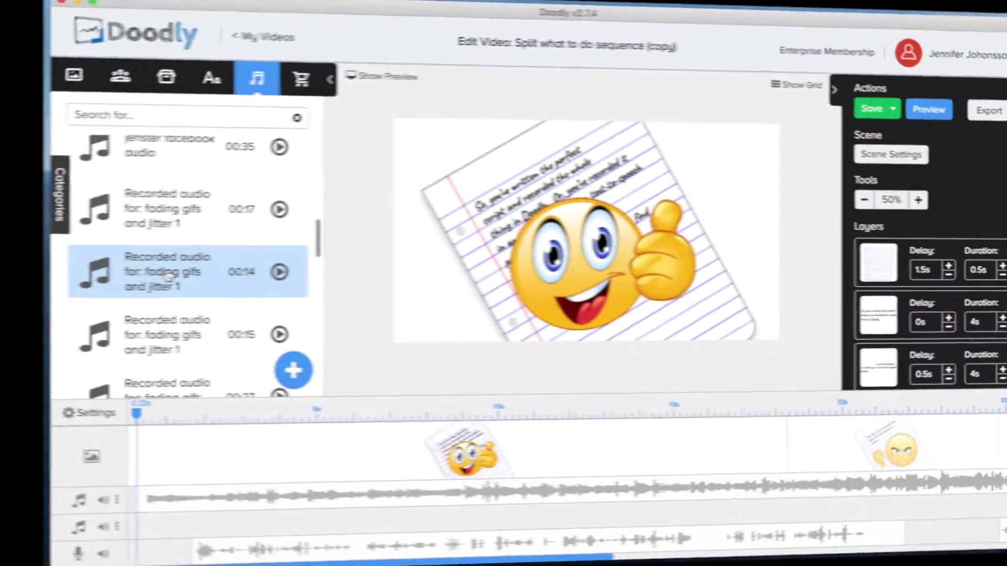
{"action": "left_click_drag", "start_coordinate": [121, 270], "coordinate": [83, 225]}
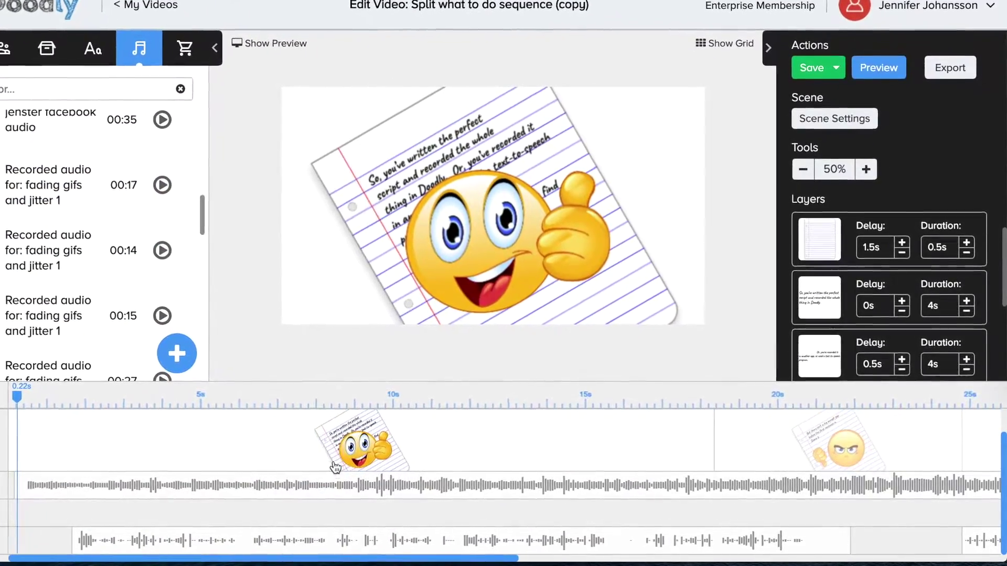
- Shorten the voiceover clip by trimming its right end
{"action": "mouse_move", "coordinate": [336, 548]}
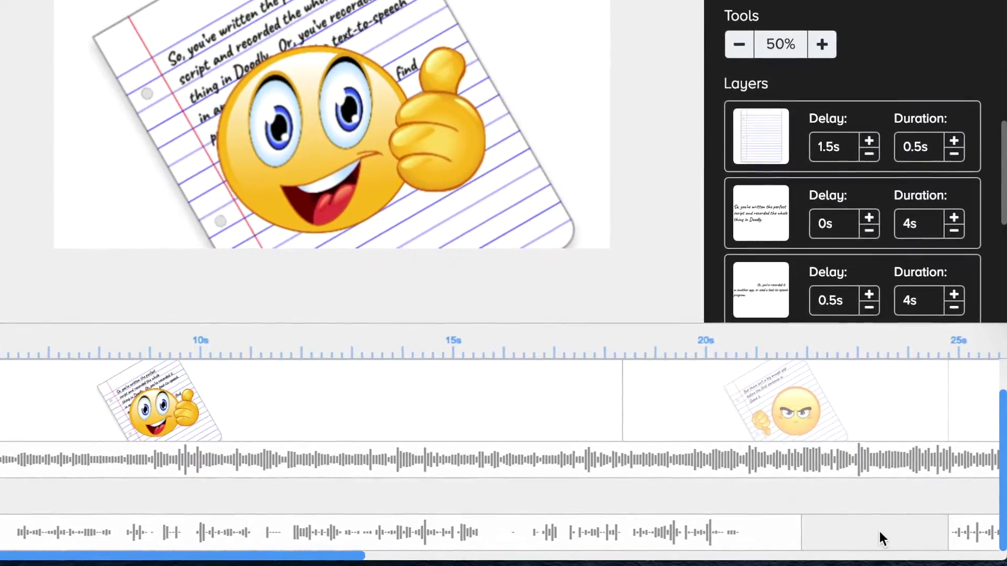
{"action": "right_click", "coordinate": [670, 533]}
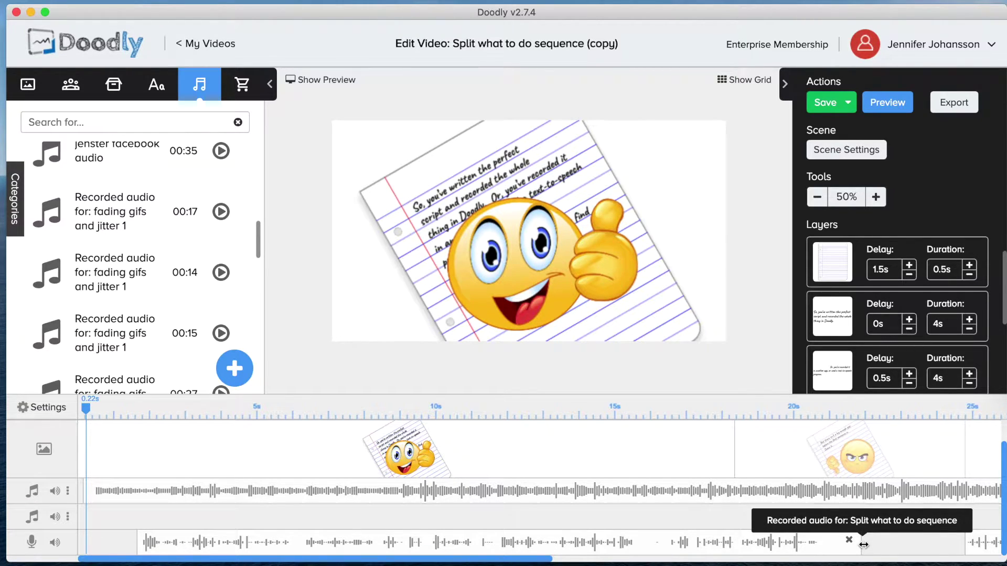
{"action": "left_click_drag", "start_coordinate": [765, 548], "coordinate": [457, 538]}
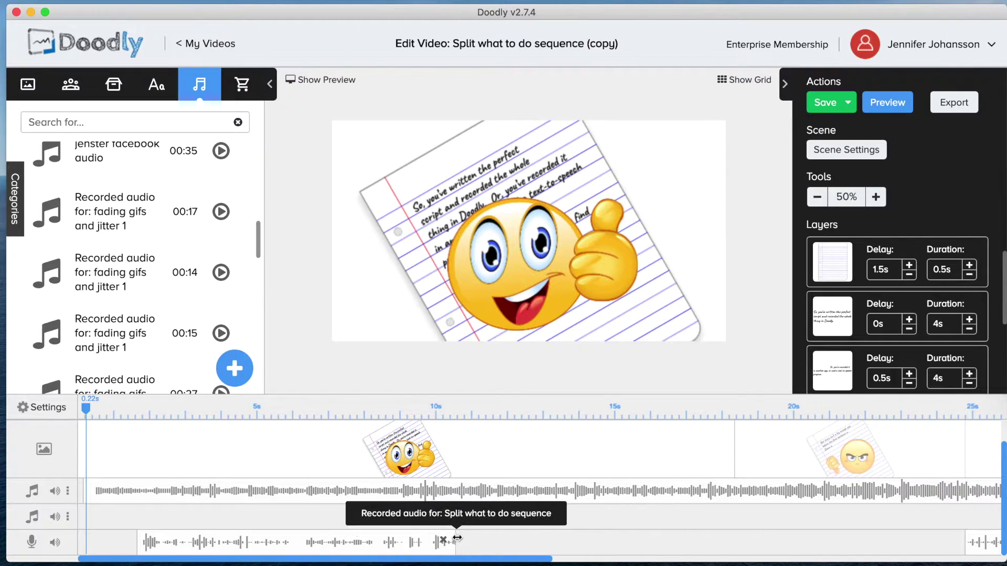
- Duplicate the trimmed voiceover clip and move the copy onto the second music track
{"action": "right_click", "coordinate": [423, 541]}
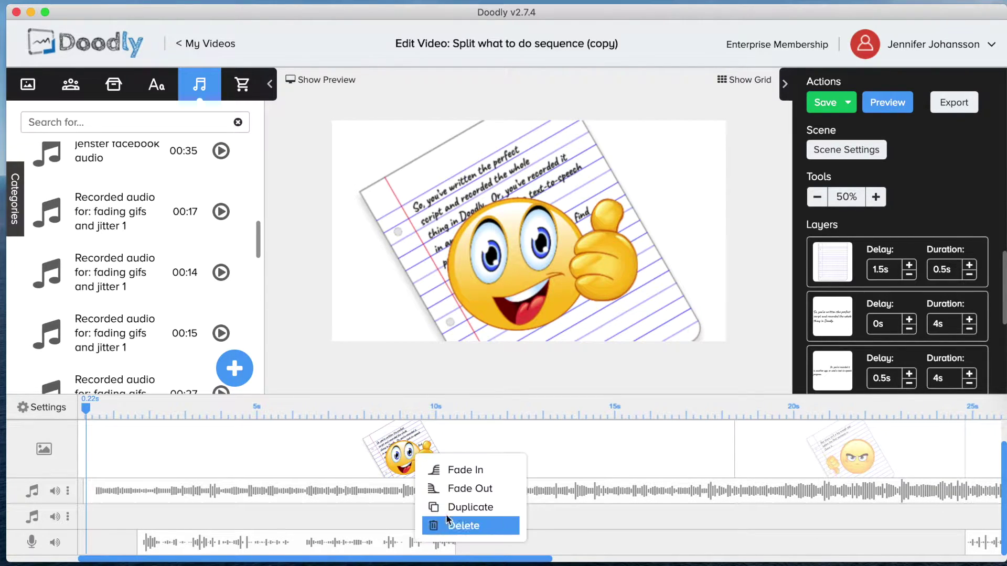
{"action": "left_click", "coordinate": [451, 506]}
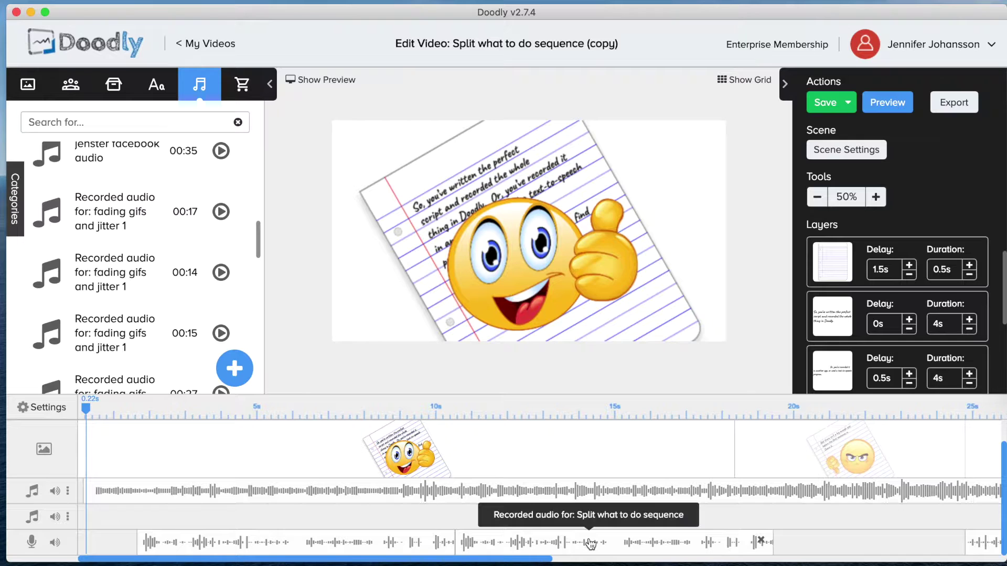
{"action": "left_click_drag", "start_coordinate": [590, 545], "coordinate": [538, 527]}
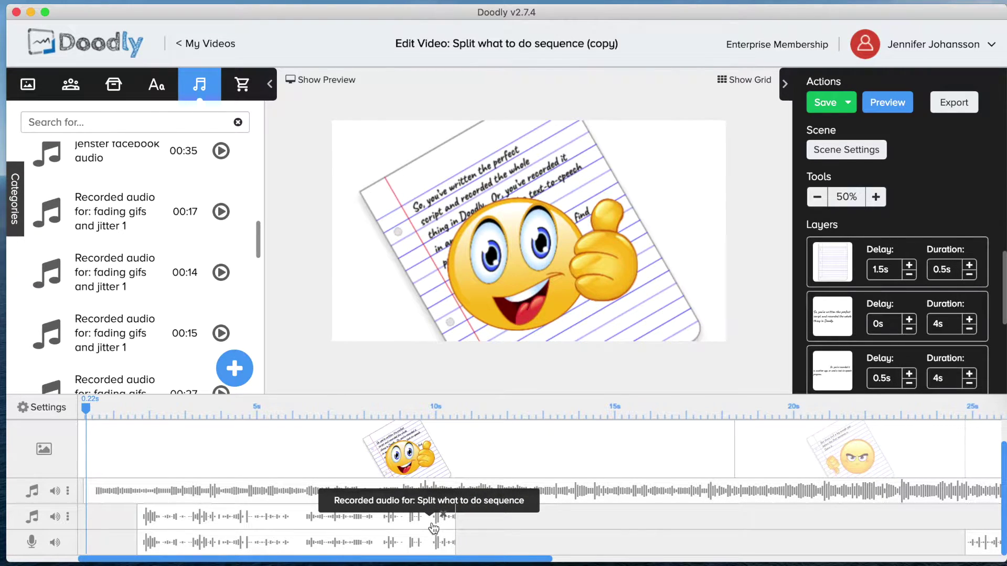
- Extend both voiceover clips, slide the copy to 18.3 s, and drop Bass Drum on track two
{"action": "left_click_drag", "start_coordinate": [457, 519], "coordinate": [817, 531]}
{"action": "left_click_drag", "start_coordinate": [457, 546], "coordinate": [861, 545]}
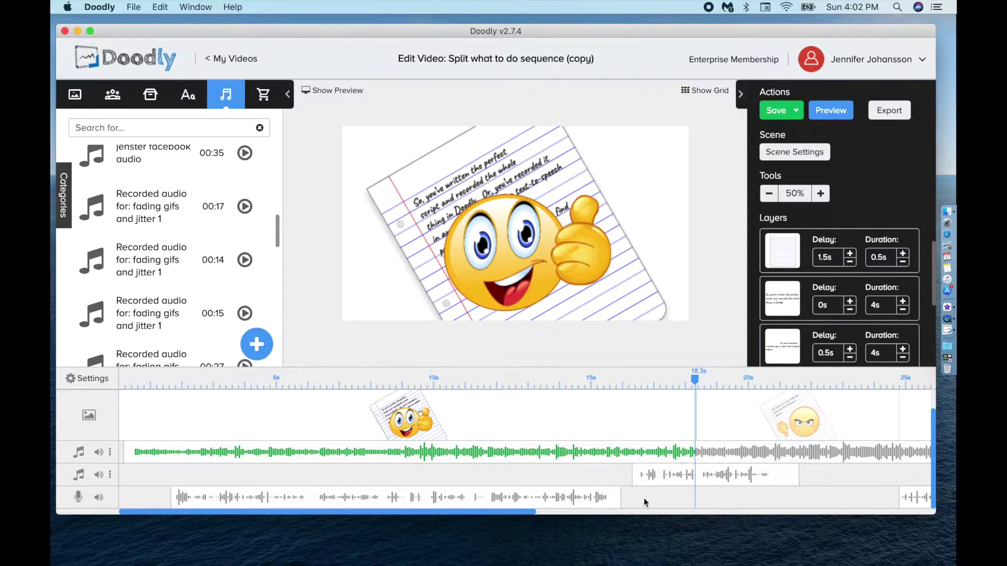
{"action": "mouse_move", "coordinate": [657, 477]}
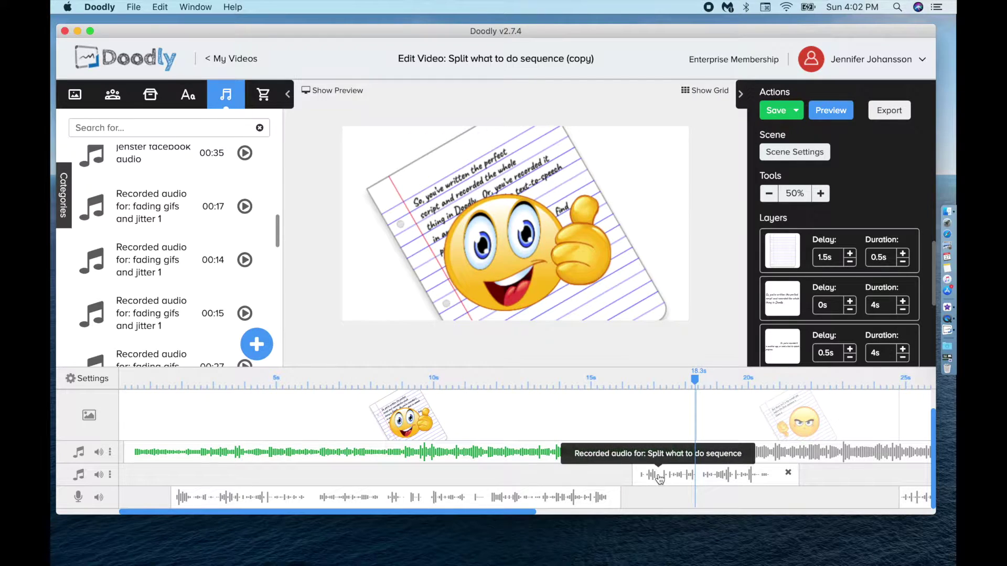
{"action": "left_click_drag", "start_coordinate": [662, 478], "coordinate": [714, 473]}
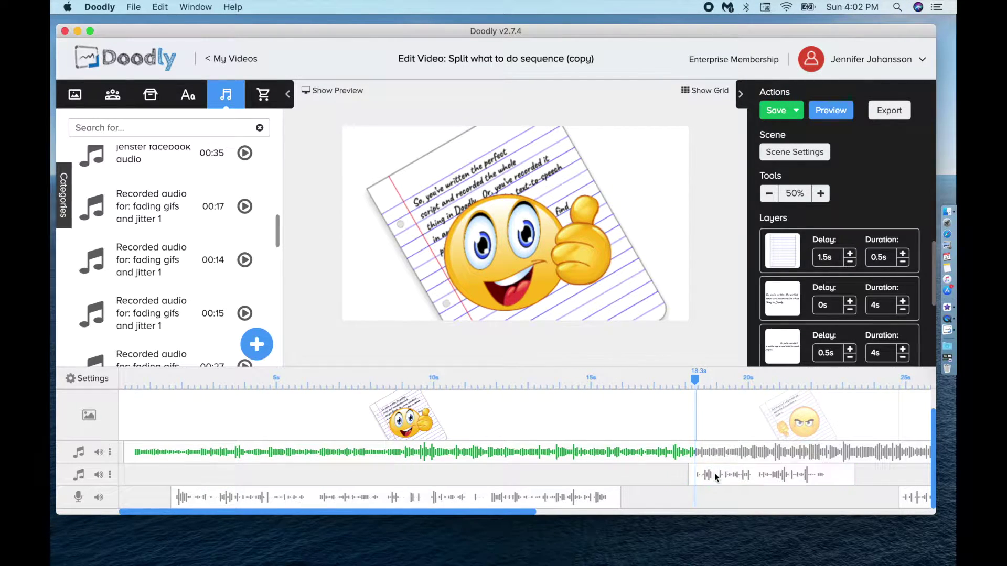
{"action": "right_click", "coordinate": [714, 473]}
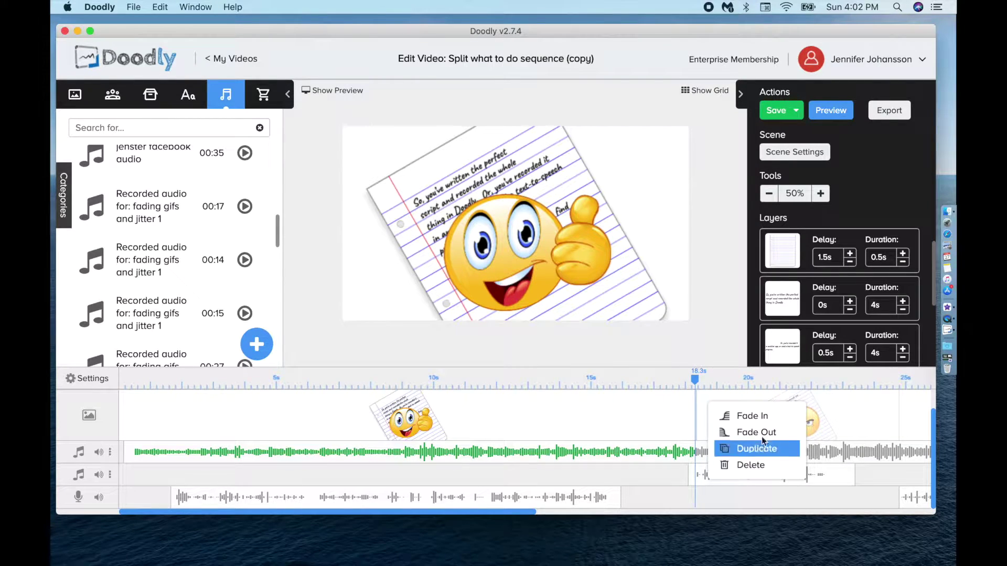
{"action": "left_click", "coordinate": [722, 490]}
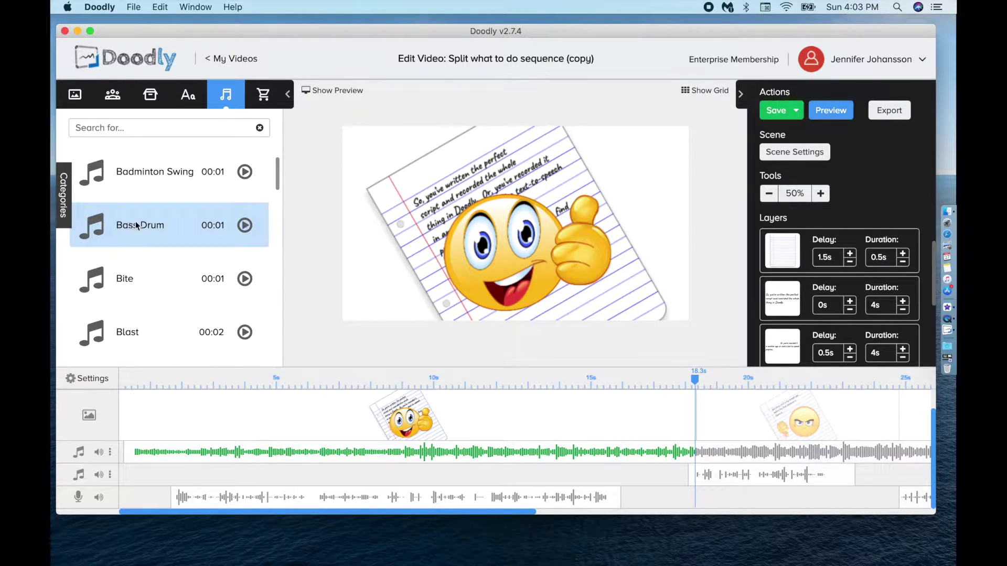
{"action": "left_click_drag", "start_coordinate": [136, 225], "coordinate": [690, 497]}
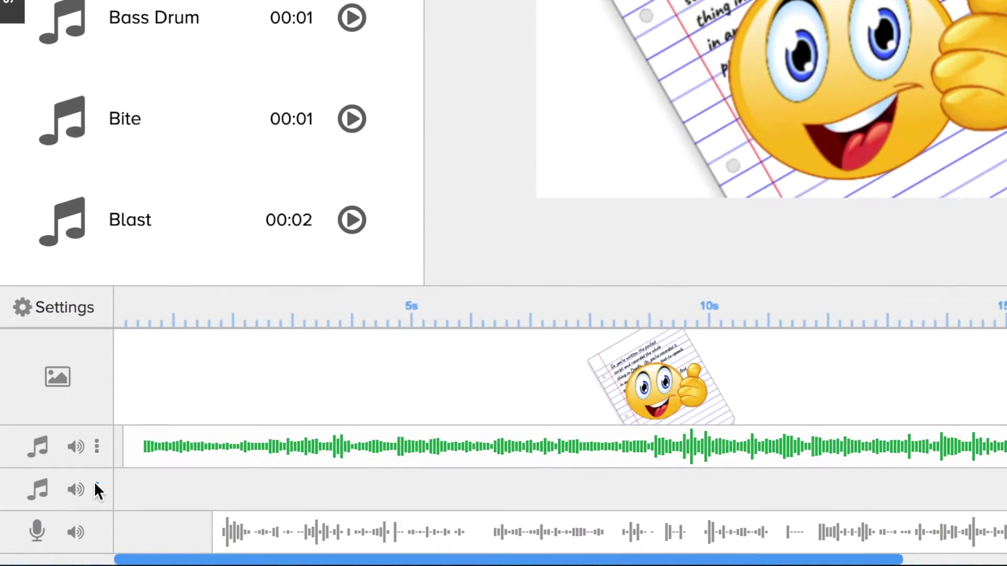
- Set the second music track's volume slider to 74%
{"action": "mouse_move", "coordinate": [75, 490]}
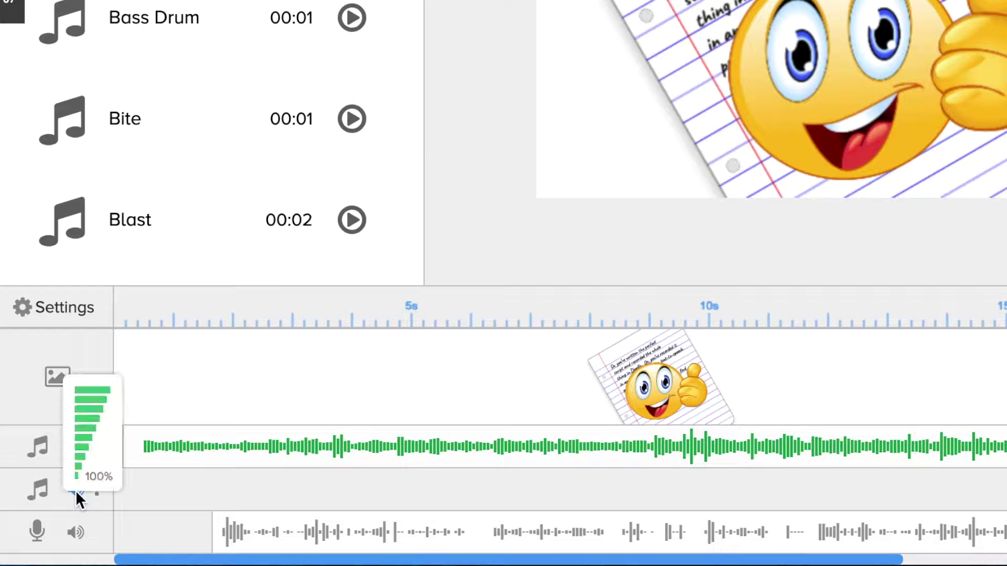
{"action": "left_click", "coordinate": [86, 409]}
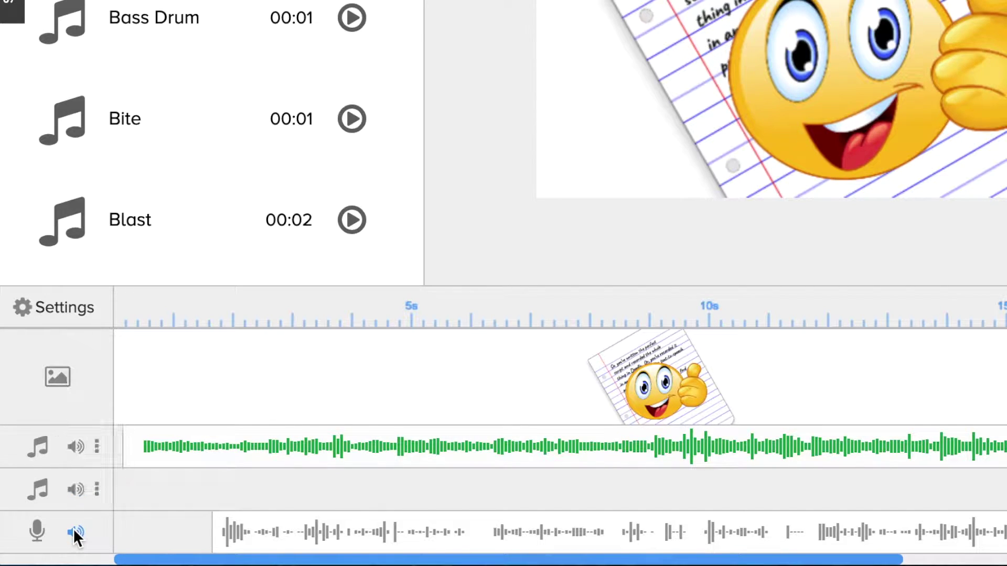
{"action": "mouse_move", "coordinate": [74, 530]}
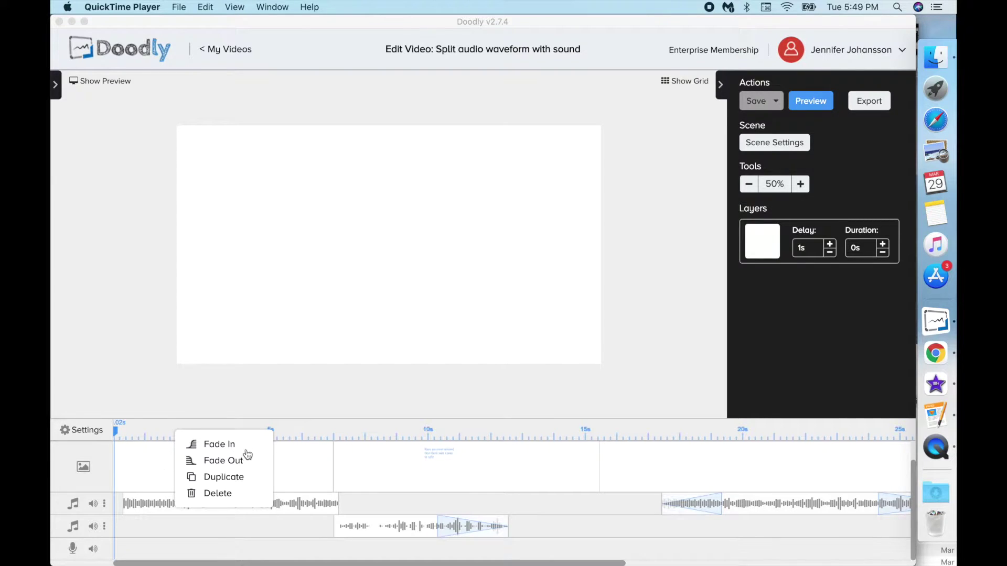
- Add a Fade Out to the first audio clip and drag its handle left to lengthen it
{"action": "left_click", "coordinate": [217, 462]}
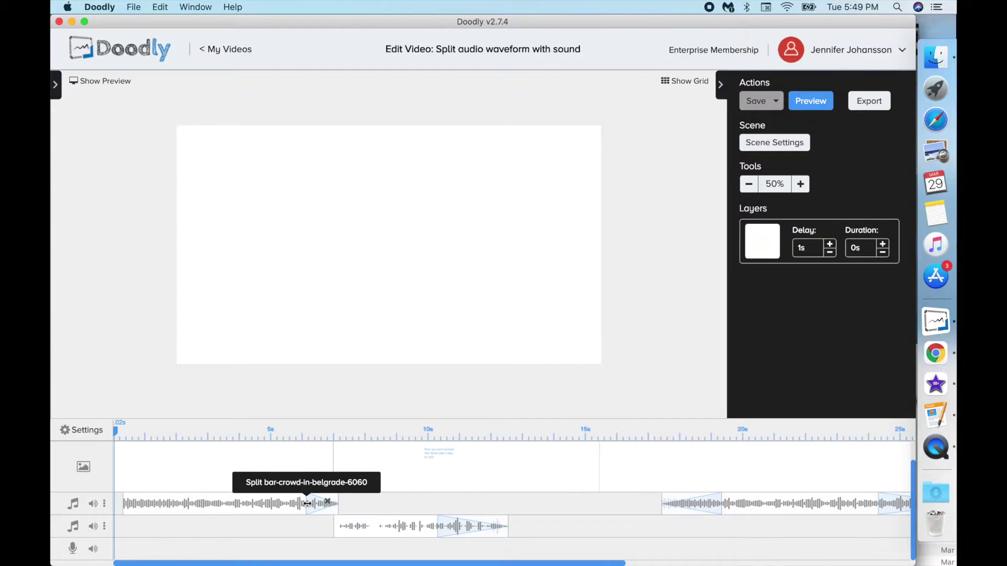
{"action": "mouse_move", "coordinate": [307, 504]}
{"action": "left_mouse_down"}
{"action": "mouse_move", "coordinate": [219, 506]}
{"action": "mouse_move", "coordinate": [304, 497]}
{"action": "mouse_move", "coordinate": [275, 499]}
{"action": "mouse_move", "coordinate": [291, 501]}
{"action": "left_mouse_up"}
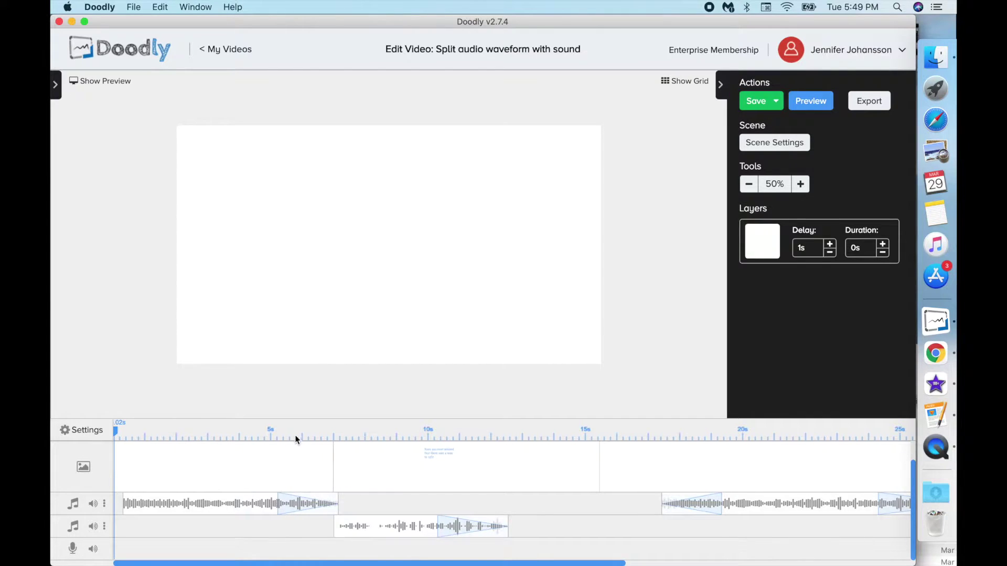
{"action": "right_click", "coordinate": [219, 498]}
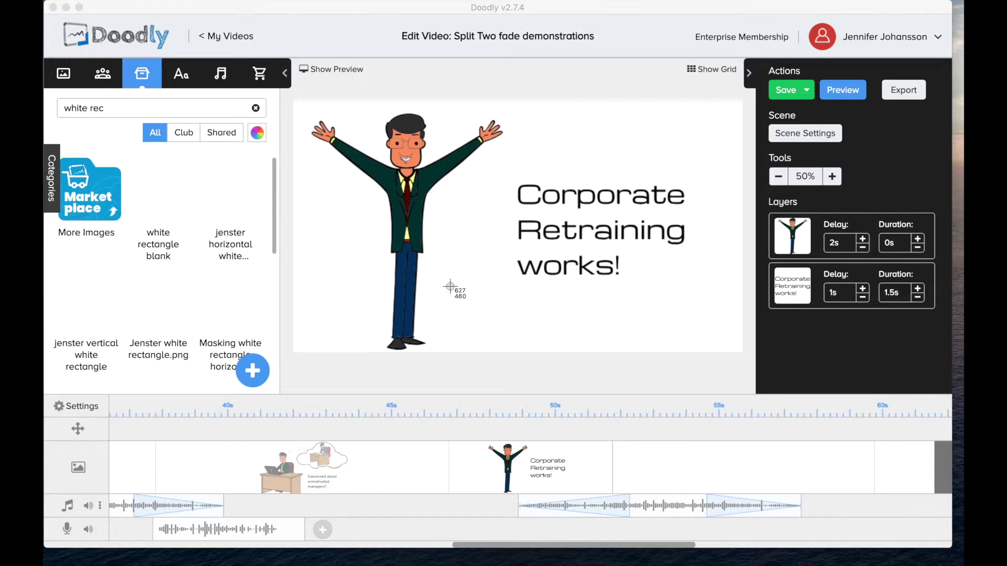
- Place the 'Masking white rectangle horizontal' prop below the Corporate Retraining works! text
{"action": "left_click_drag", "start_coordinate": [451, 295], "coordinate": [595, 351]}
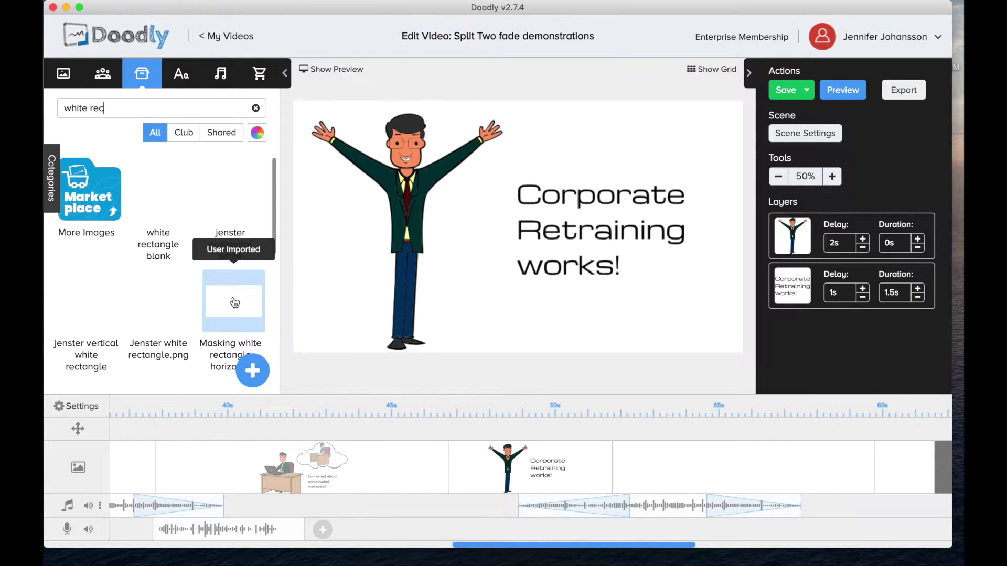
{"action": "left_click_drag", "start_coordinate": [235, 303], "coordinate": [502, 318]}
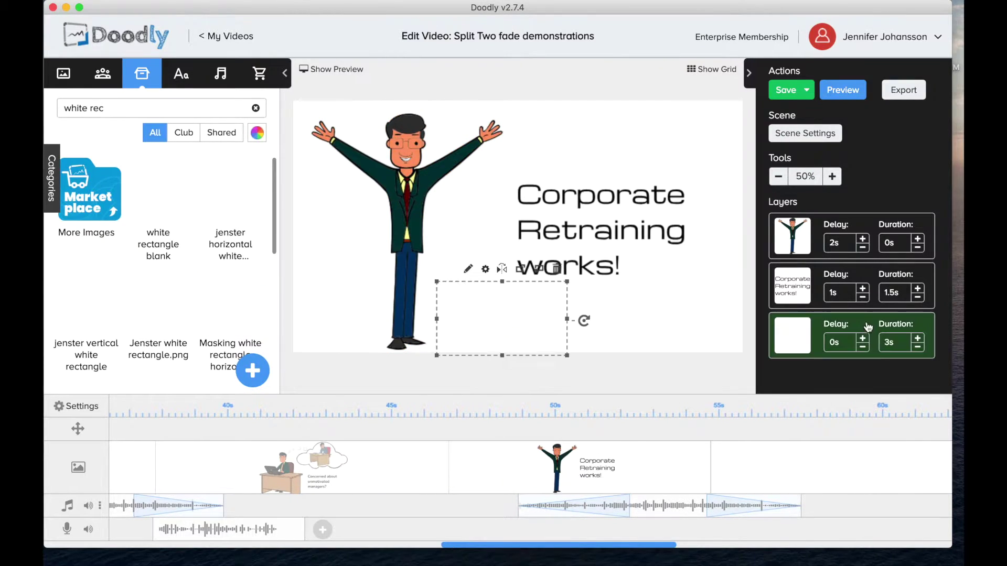
- Set the masking rectangle's reveal mode to Fade, save it, and give its layer a 1s delay
{"action": "left_click", "coordinate": [469, 270]}
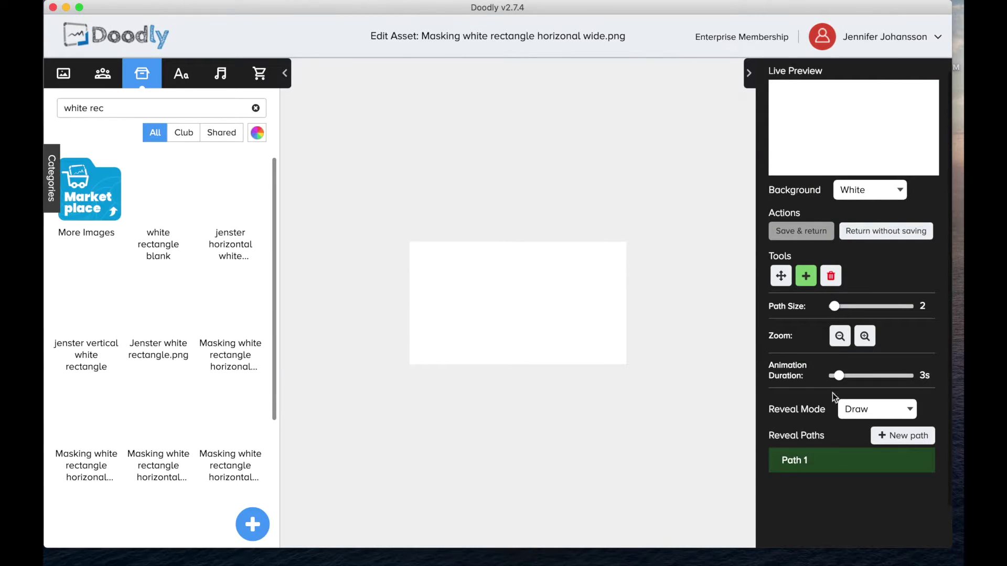
{"action": "left_click", "coordinate": [857, 409]}
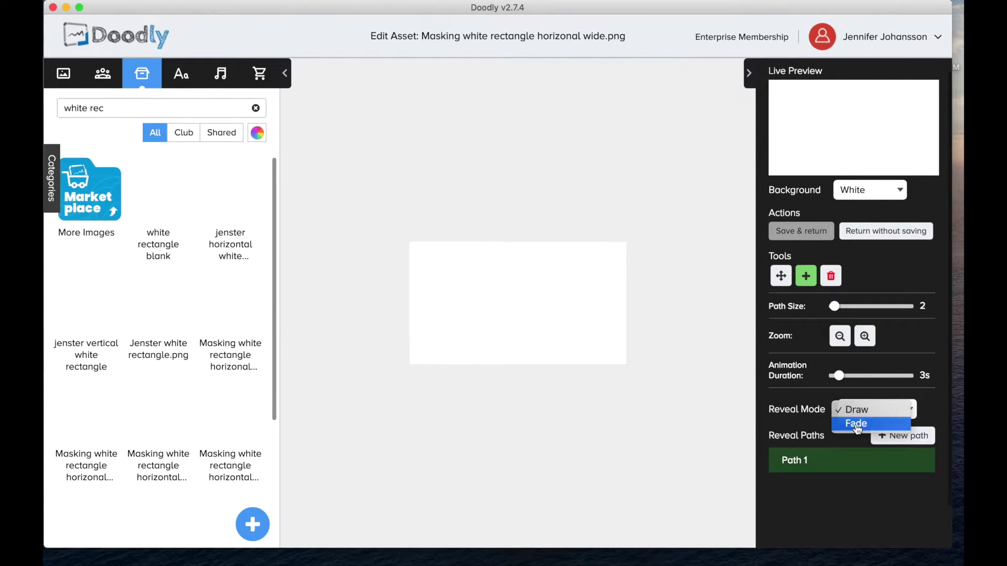
{"action": "left_click", "coordinate": [858, 429]}
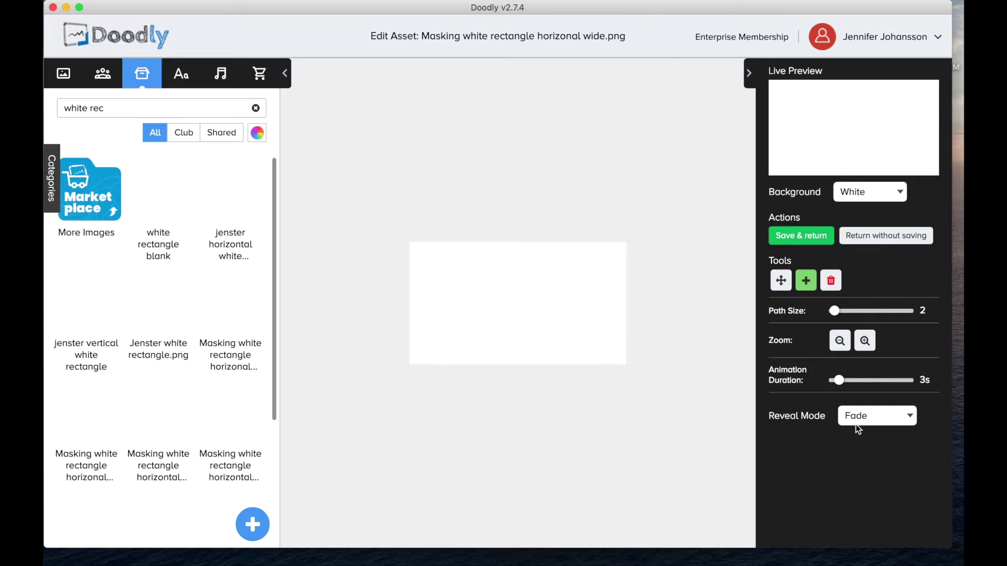
{"action": "left_click", "coordinate": [812, 240]}
{"action": "left_click", "coordinate": [847, 335]}
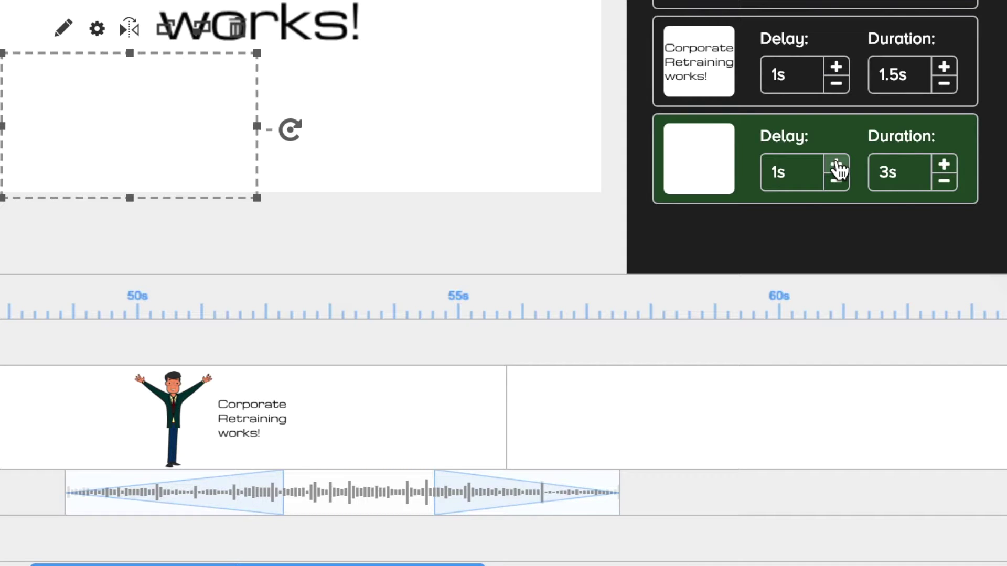
- Raise the white layer's delay to 1.5s, enlarge the rectangle, and apply the scene settings
{"action": "left_click", "coordinate": [837, 167]}
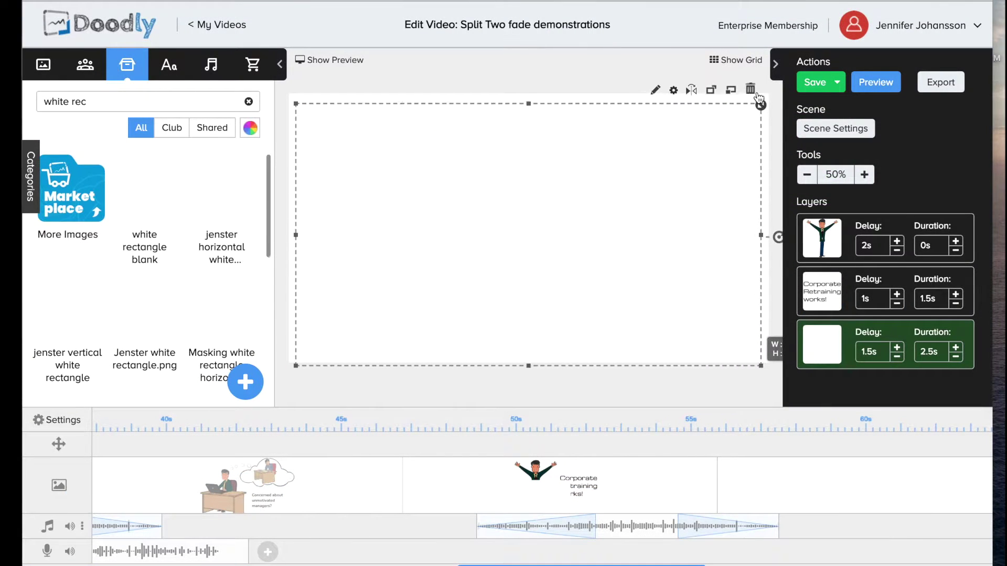
{"action": "left_click_drag", "start_coordinate": [759, 97], "coordinate": [778, 85]}
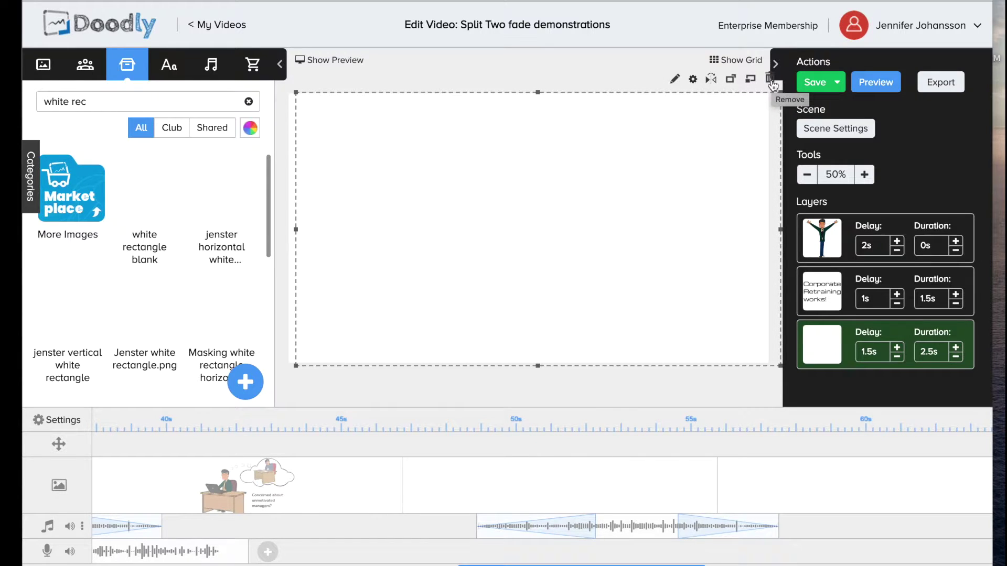
{"action": "left_click", "coordinate": [836, 129]}
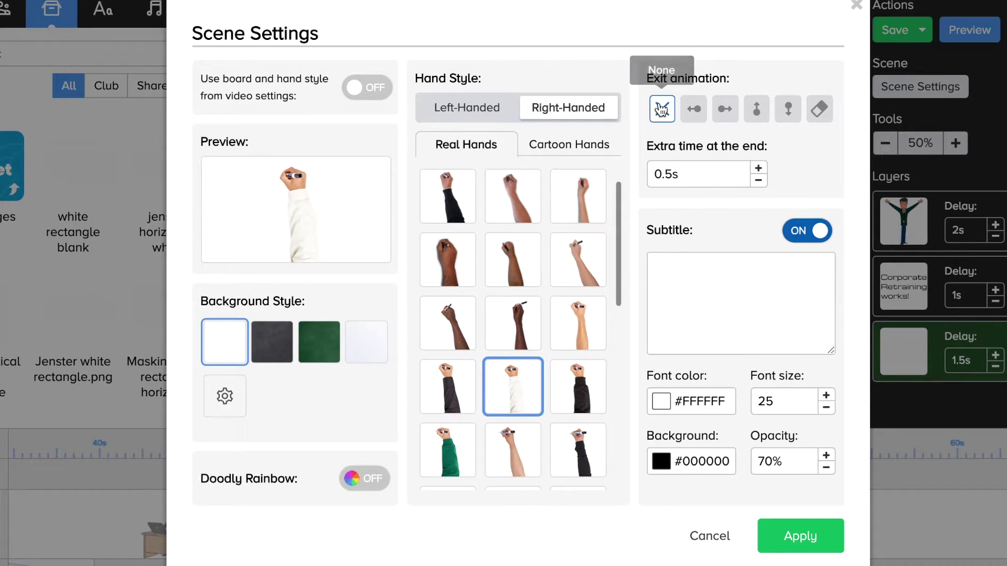
{"action": "left_click", "coordinate": [802, 535]}
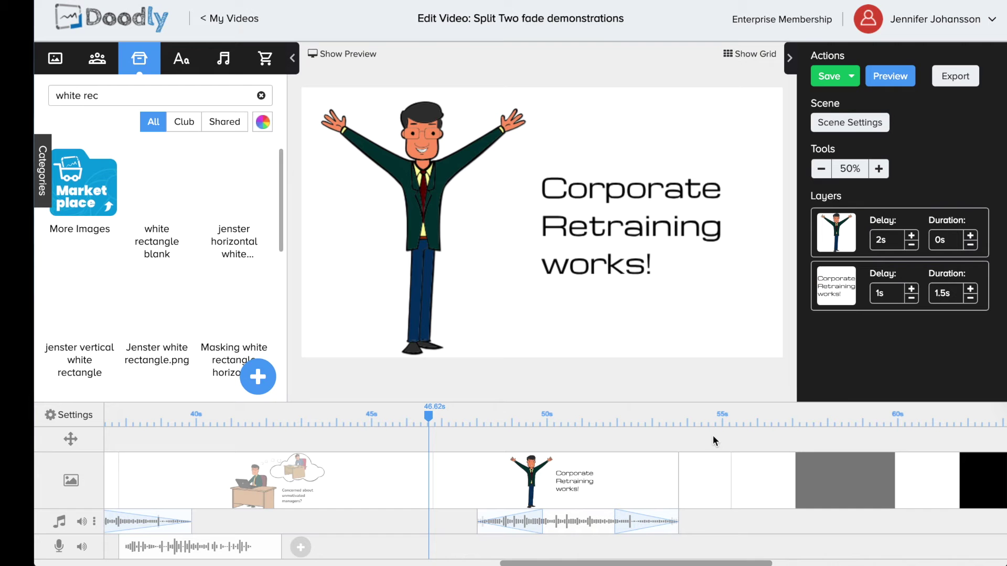
- Select the white rectangle scene, check its asset and scene settings, then extend the Leaving It All clip
{"action": "left_click", "coordinate": [715, 483]}
{"action": "left_click", "coordinate": [505, 271]}
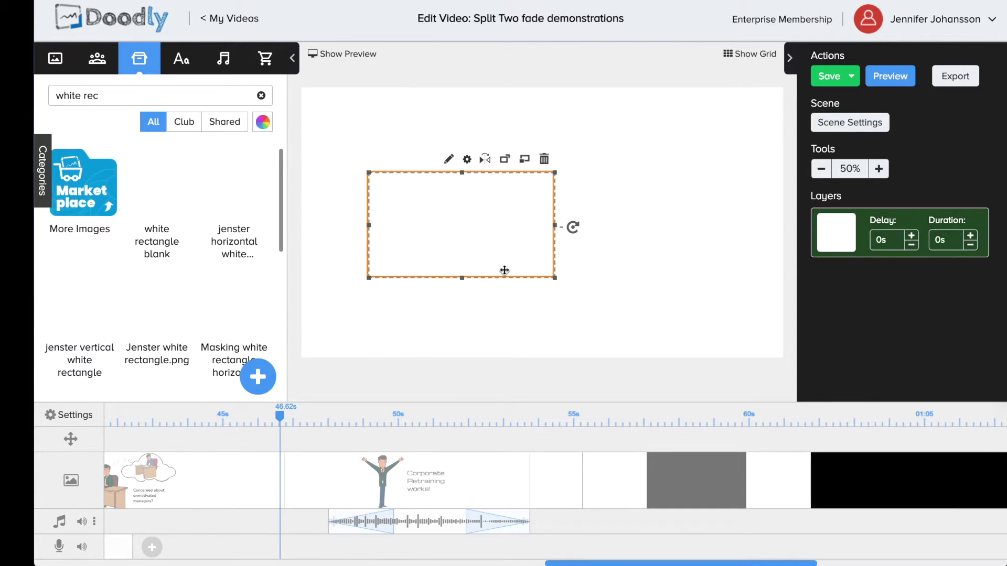
{"action": "double_click", "coordinate": [912, 220]}
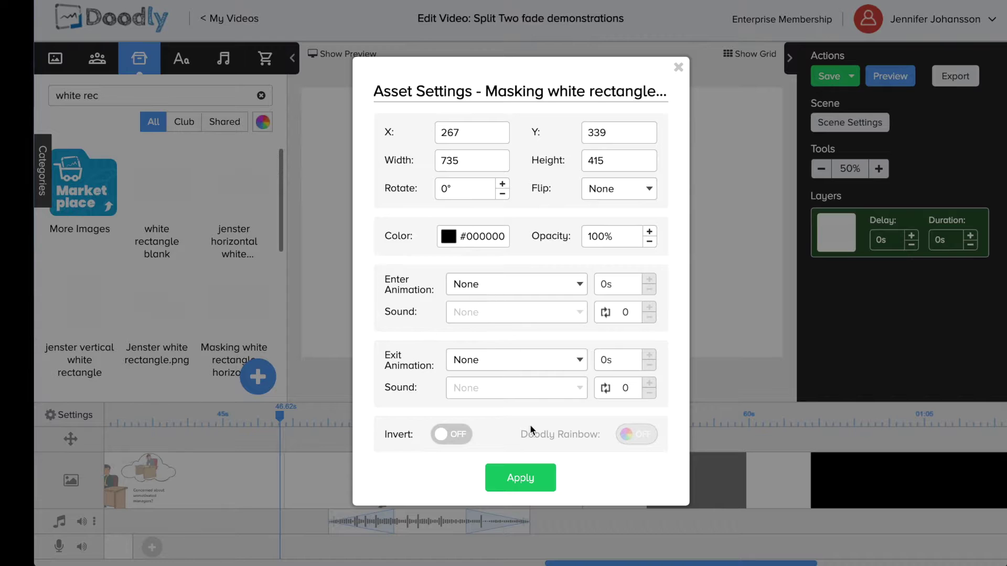
{"action": "left_click", "coordinate": [522, 479]}
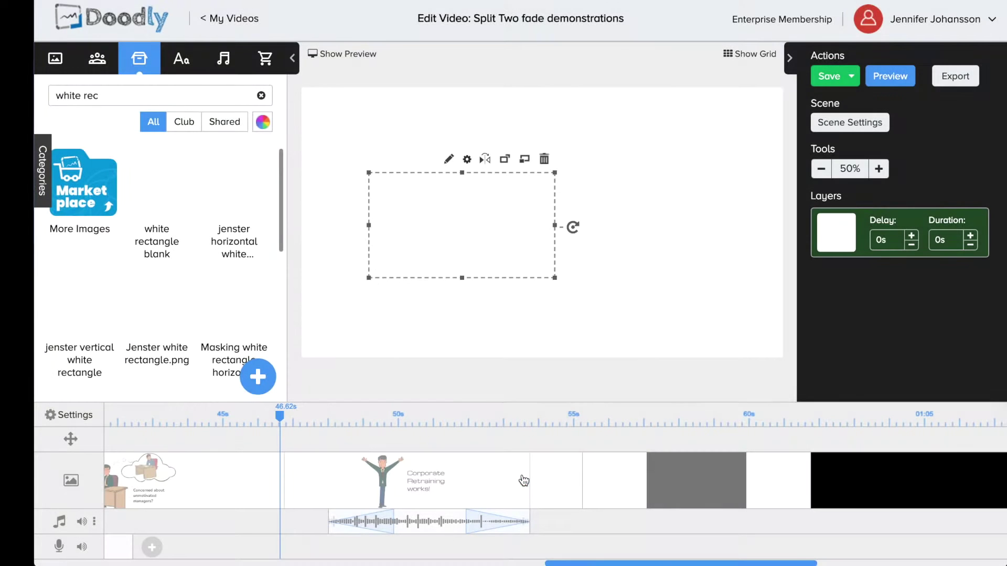
{"action": "left_click", "coordinate": [847, 125]}
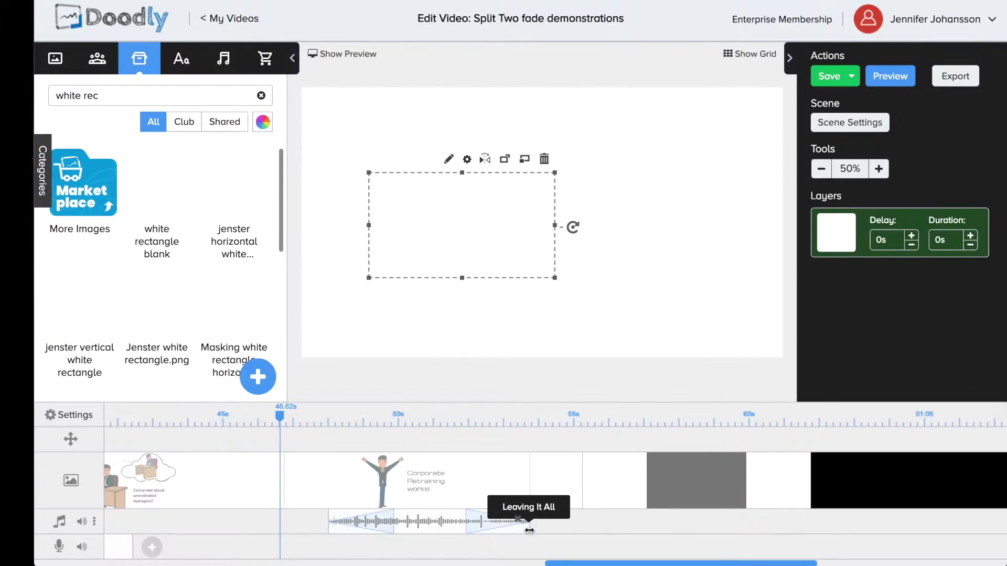
{"action": "left_click_drag", "start_coordinate": [529, 530], "coordinate": [583, 526]}
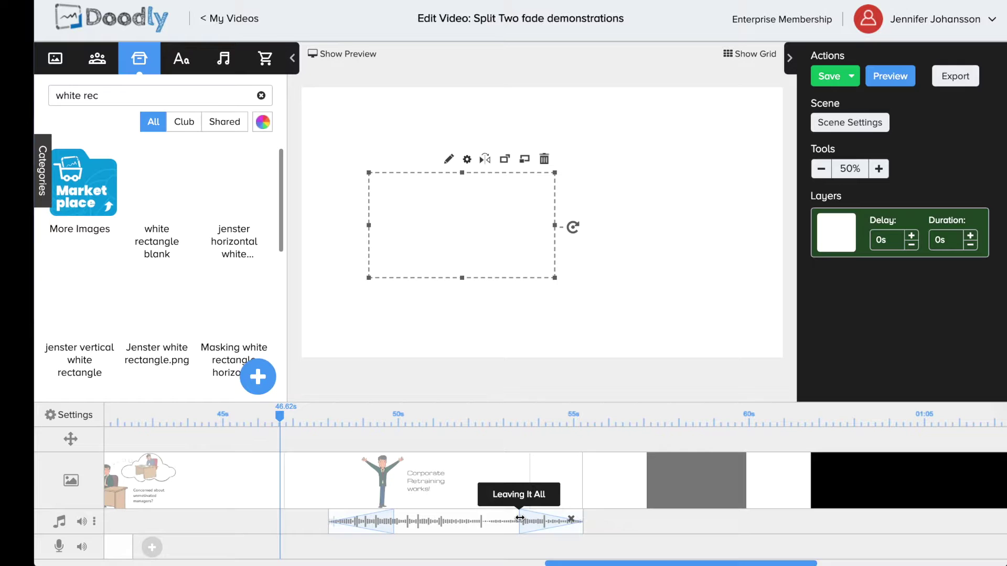
- Drag the Leaving It All clip's fade-out handle left to widen the fade
{"action": "left_click_drag", "start_coordinate": [519, 520], "coordinate": [490, 519]}
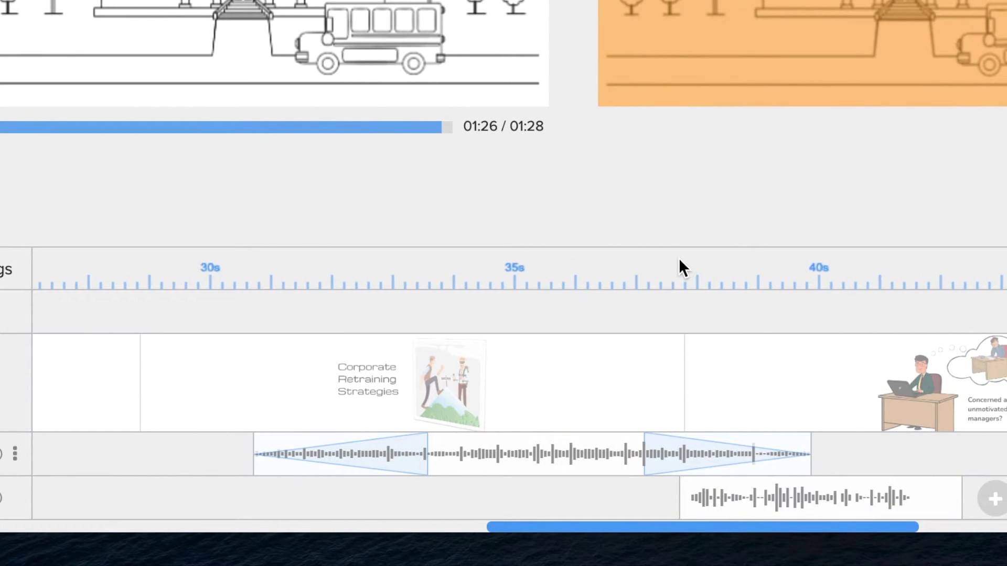
- Set the playhead to 37.78s and align the microphone-track voice clip with it
{"action": "left_click", "coordinate": [678, 269]}
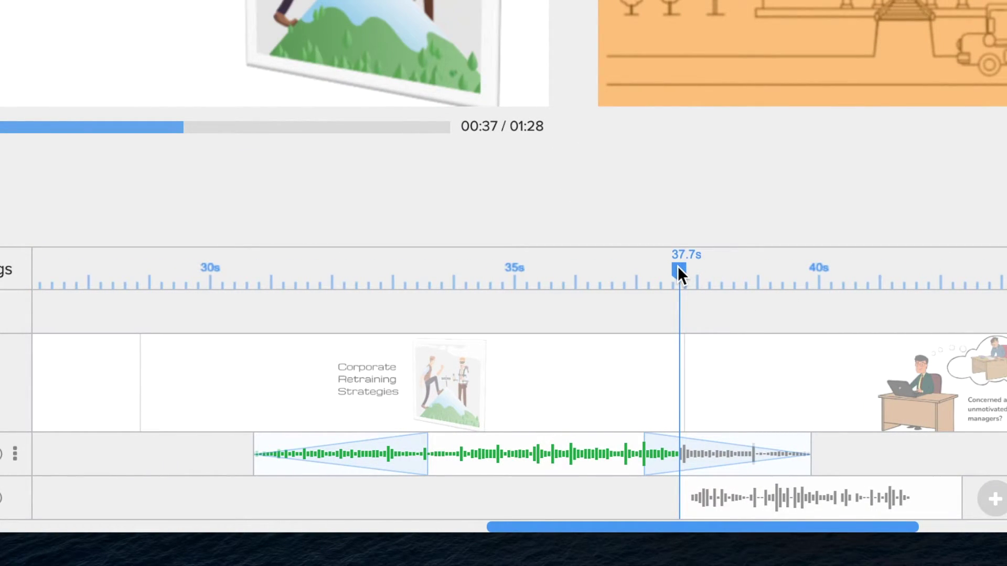
{"action": "left_click_drag", "start_coordinate": [677, 265], "coordinate": [684, 271]}
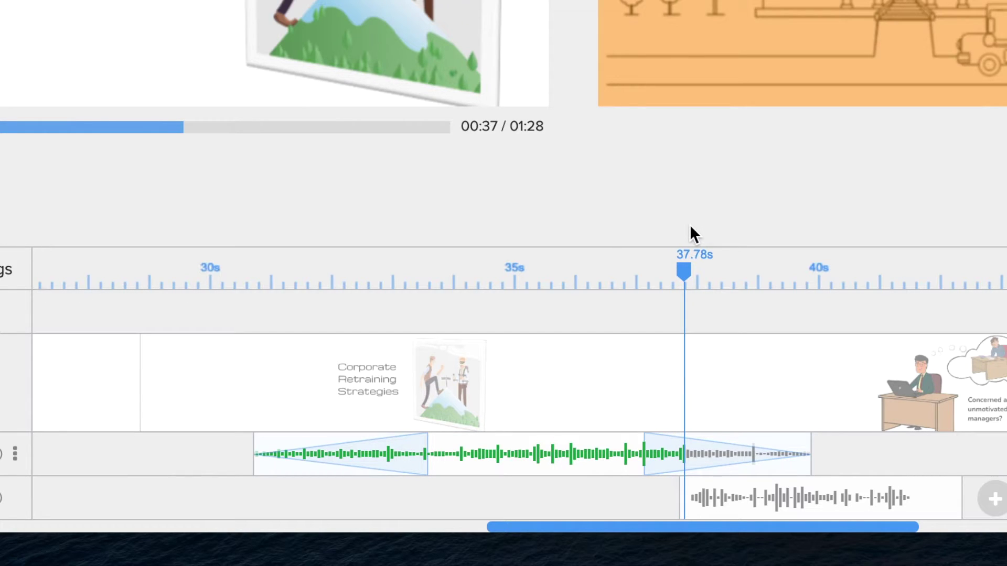
{"action": "mouse_move", "coordinate": [764, 489]}
{"action": "left_mouse_down"}
{"action": "mouse_move", "coordinate": [763, 480]}
{"action": "mouse_move", "coordinate": [766, 492]}
{"action": "left_mouse_up"}
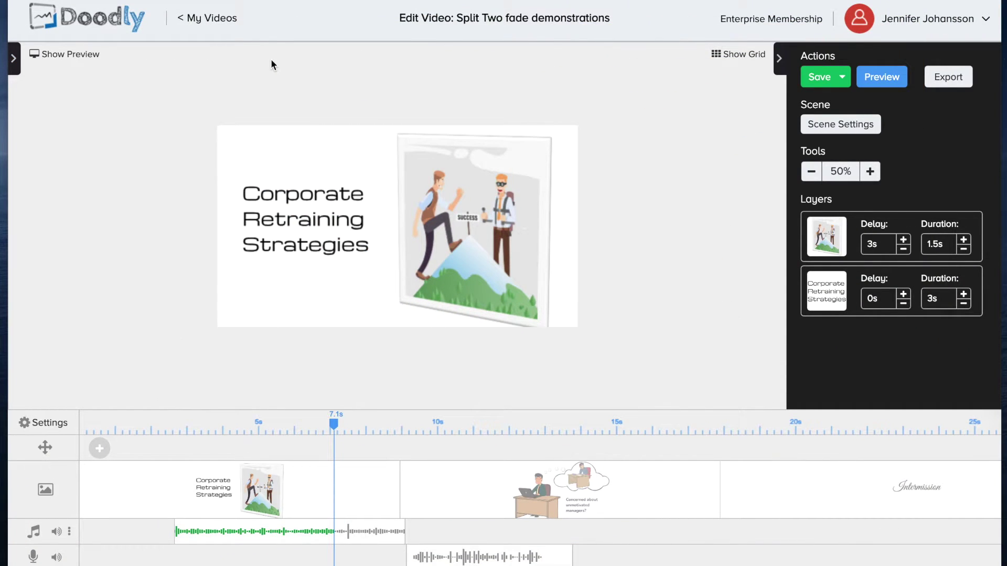
- Show the preview player and scrub the intro from about 5.88s to 7s
{"action": "left_click", "coordinate": [80, 56]}
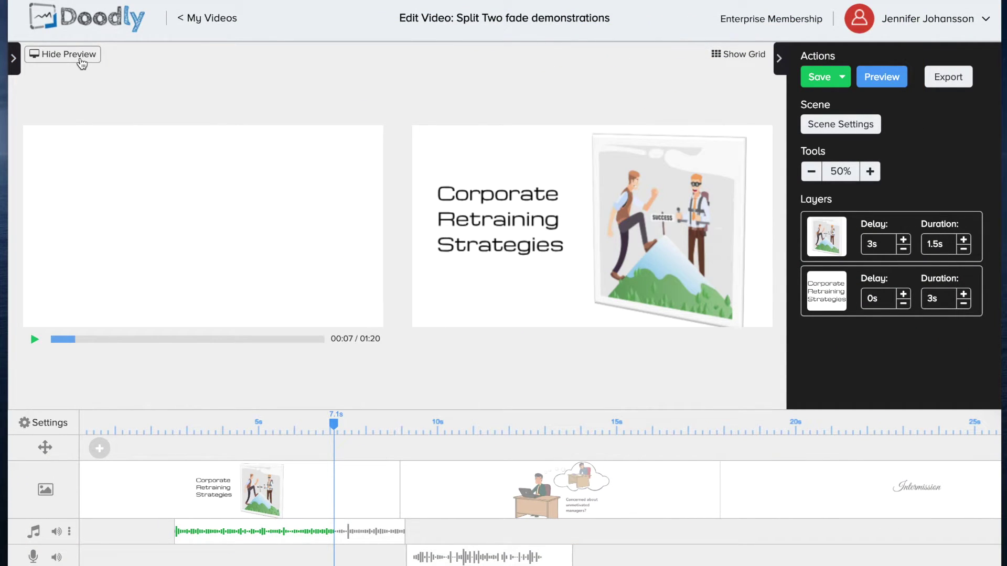
{"action": "left_click", "coordinate": [291, 431]}
{"action": "left_click_drag", "start_coordinate": [290, 430], "coordinate": [354, 425]}
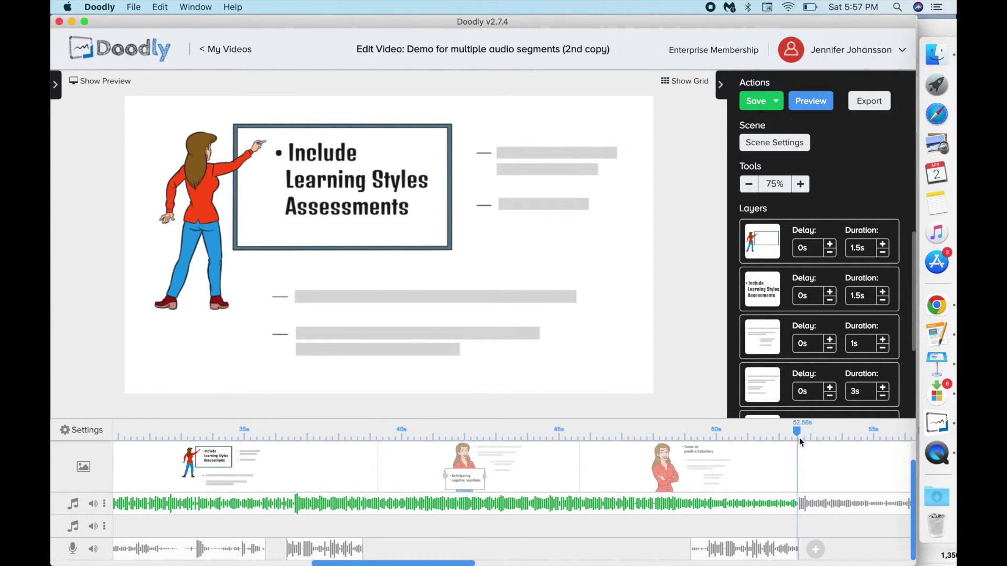
- Drag the voice segments right so they fall after the added scene
{"action": "left_click_drag", "start_coordinate": [329, 551], "coordinate": [637, 551]}
{"action": "left_click_drag", "start_coordinate": [215, 548], "coordinate": [505, 546]}
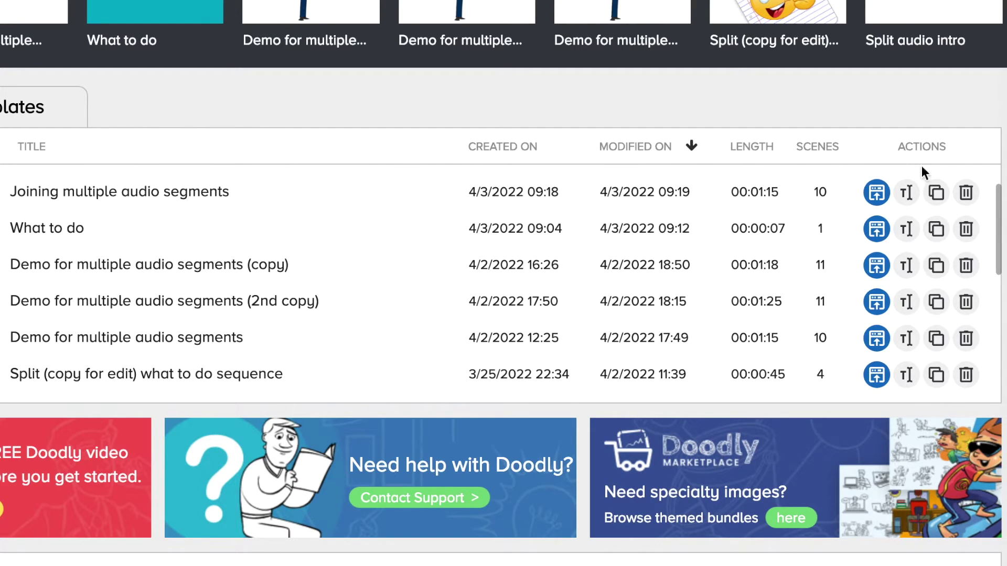
- Duplicate the Joining multiple audio segments project and add a third audio track to the copy
{"action": "left_click", "coordinate": [936, 193]}
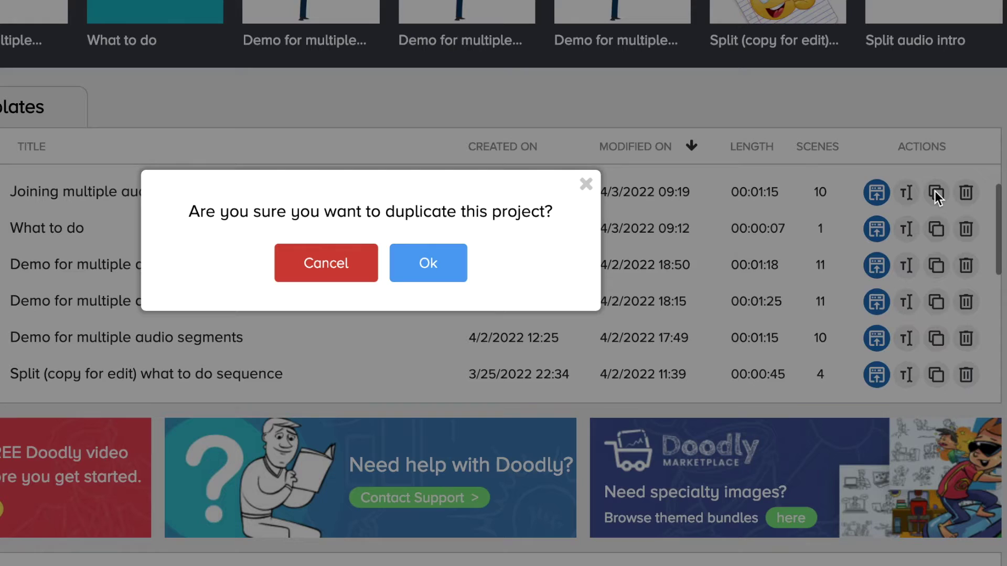
{"action": "left_click", "coordinate": [437, 260]}
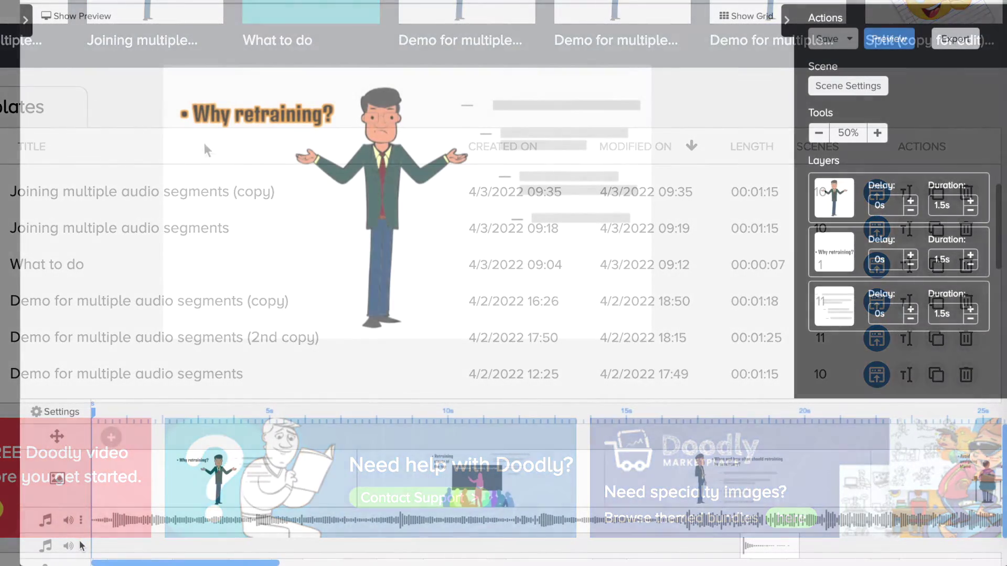
{"action": "left_click", "coordinate": [80, 546]}
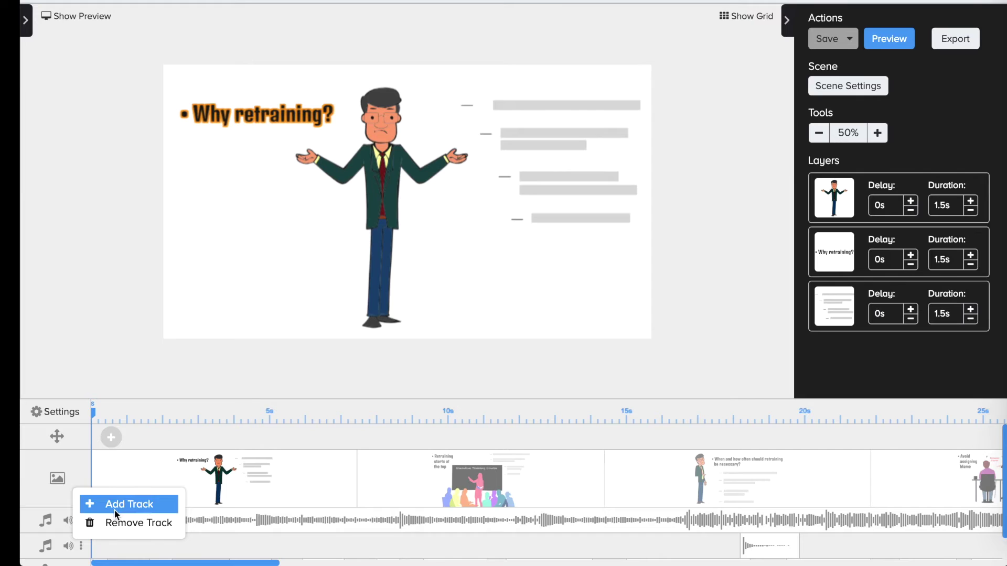
{"action": "left_click", "coordinate": [114, 508]}
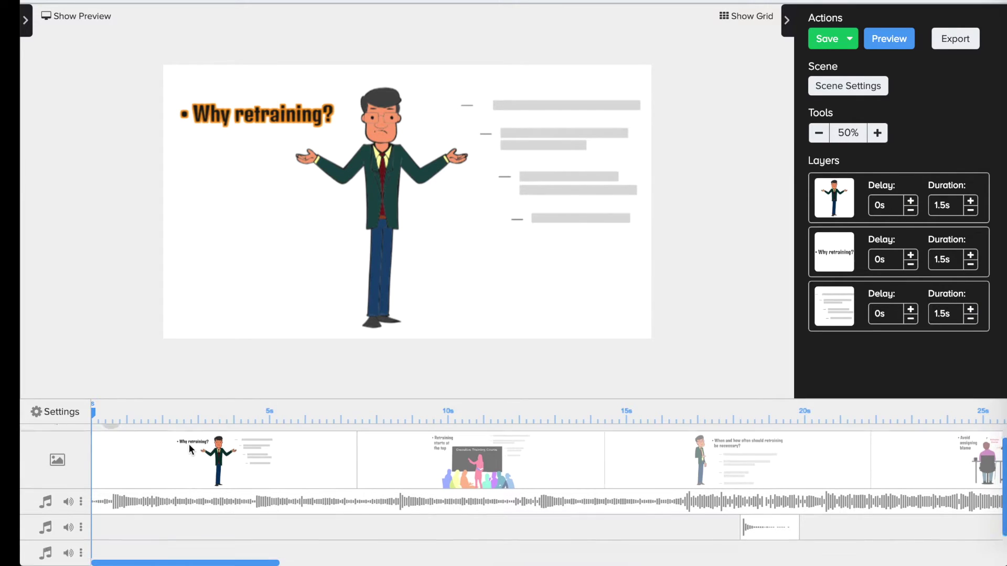
- Move the Service Bell clip onto the third audio track at about 18.16s
{"action": "scroll", "coordinate": [190, 449], "scroll_direction": "down", "scroll_amount": 1}
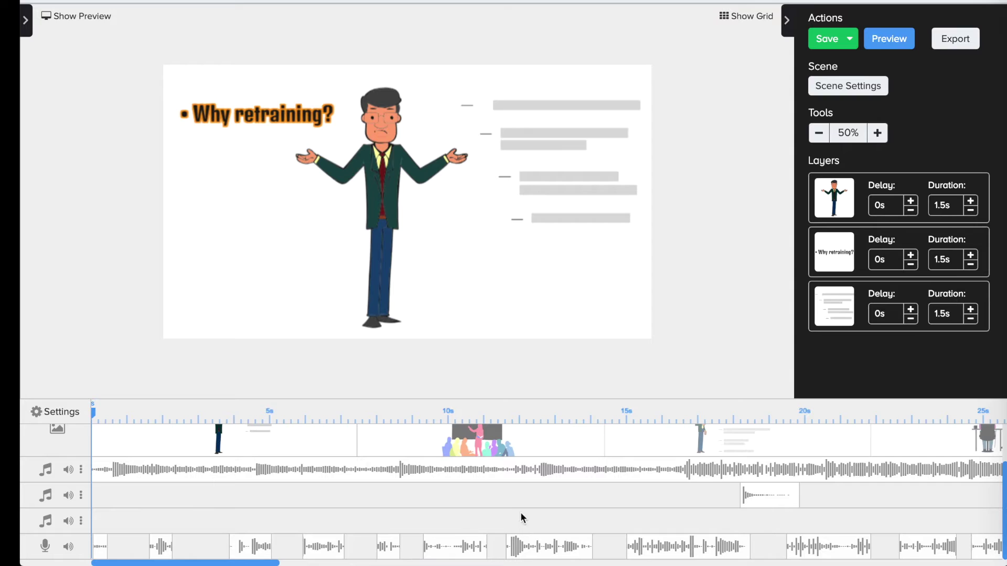
{"action": "left_click", "coordinate": [71, 471]}
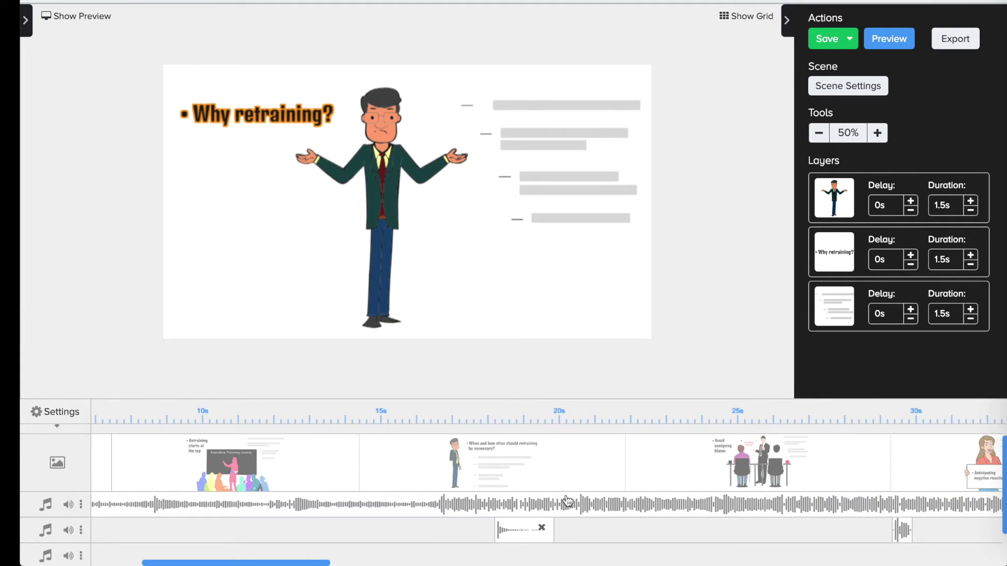
{"action": "scroll", "coordinate": [599, 530], "scroll_direction": "down", "scroll_amount": 1}
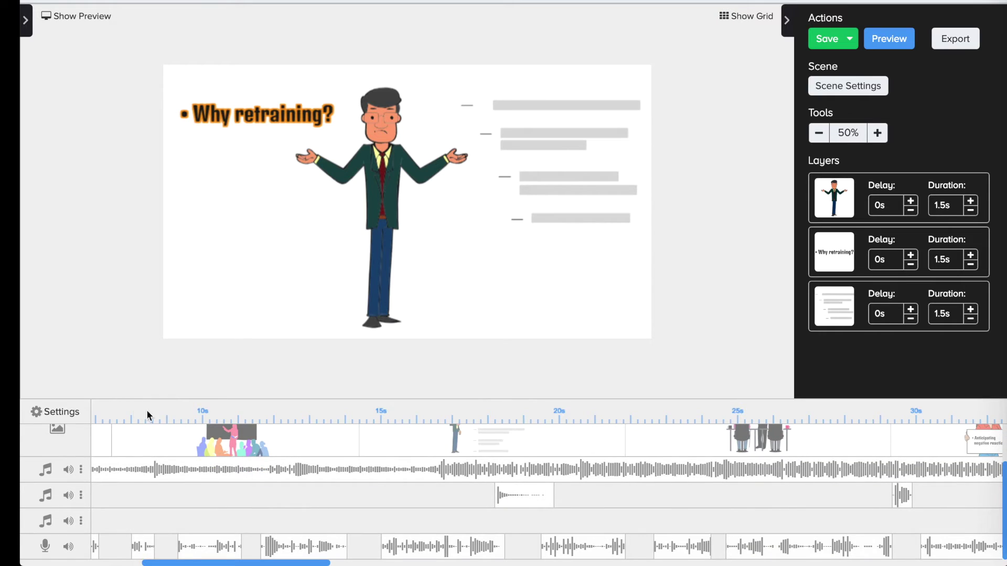
{"action": "left_click", "coordinate": [490, 414]}
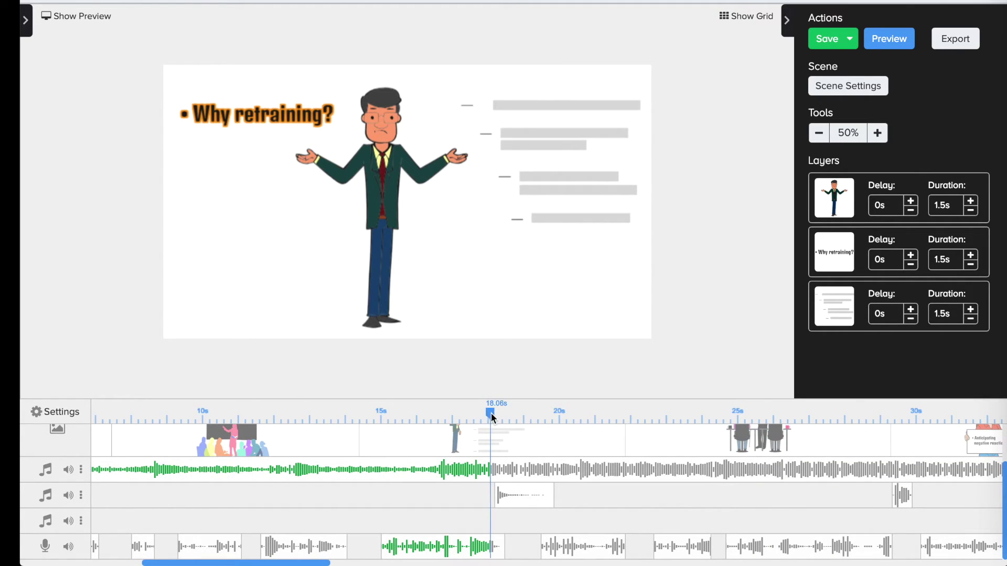
{"action": "left_click_drag", "start_coordinate": [491, 413], "coordinate": [493, 413]}
{"action": "left_click_drag", "start_coordinate": [516, 495], "coordinate": [513, 521]}
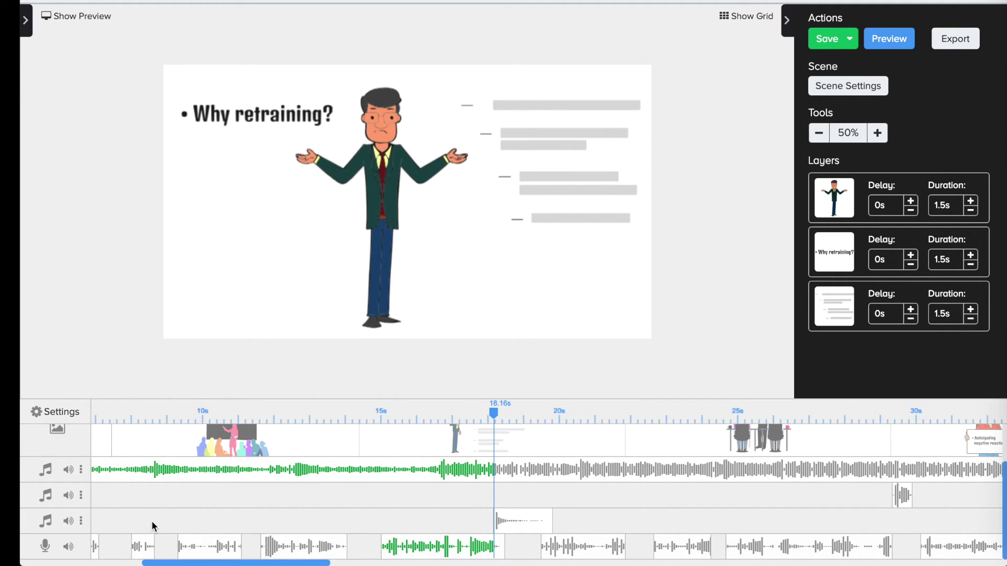
- Turn an audio track's volume down to 6% and save the project
{"action": "left_click", "coordinate": [69, 495]}
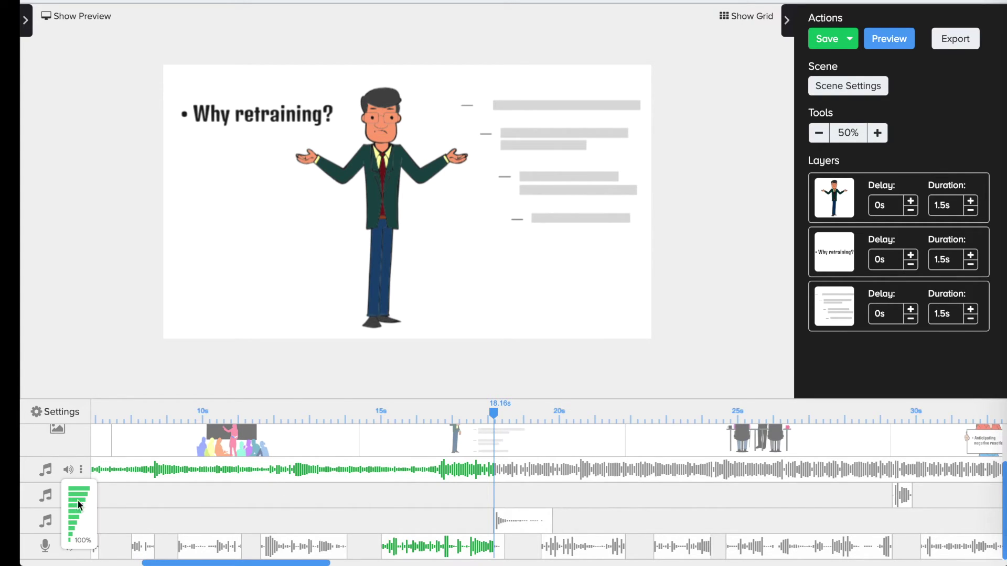
{"action": "left_click", "coordinate": [69, 537]}
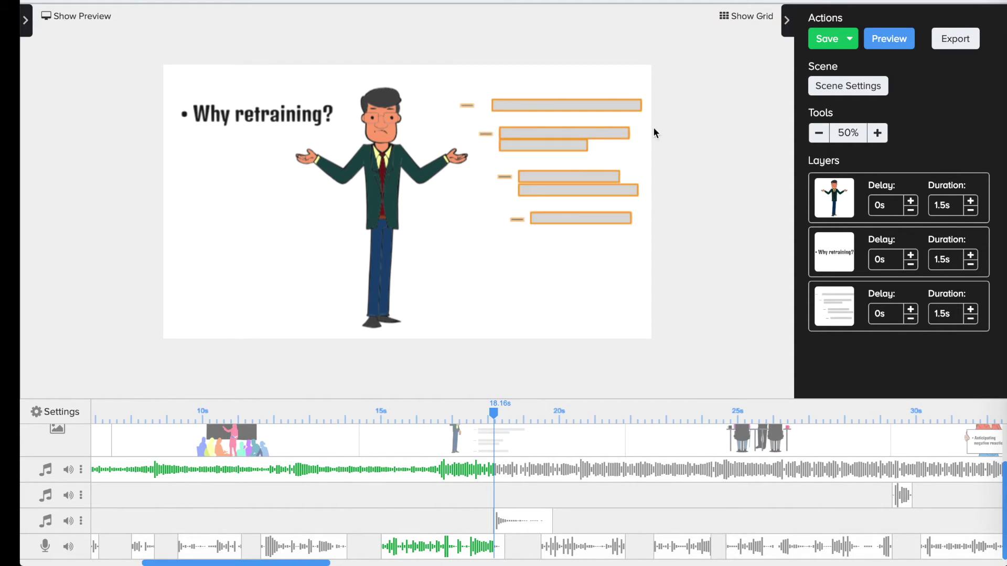
{"action": "left_click", "coordinate": [827, 38]}
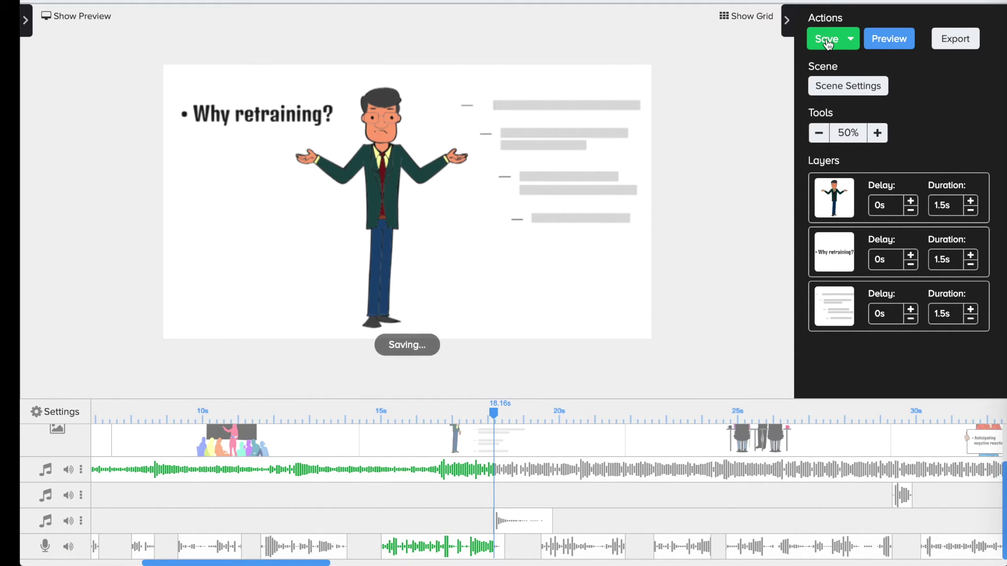
- Set up the video export at 1080p resolution
{"action": "left_click", "coordinate": [950, 39]}
{"action": "left_click", "coordinate": [436, 263]}
{"action": "left_click", "coordinate": [416, 353]}
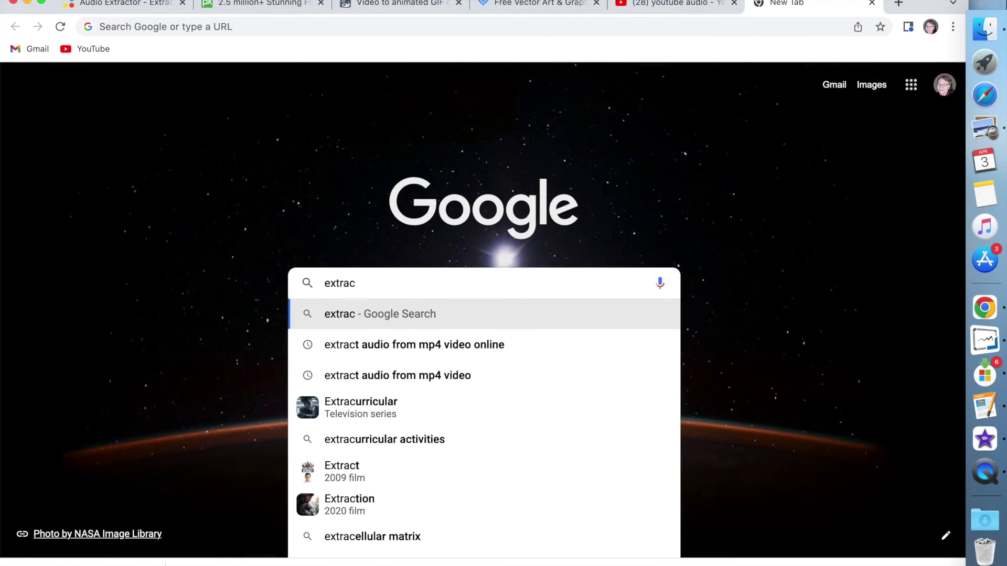
- Load 'Joining multiple audio segments (copy).mp4' into audio-extractor.net and extract its audio as MP3
{"action": "type", "text": "t"}
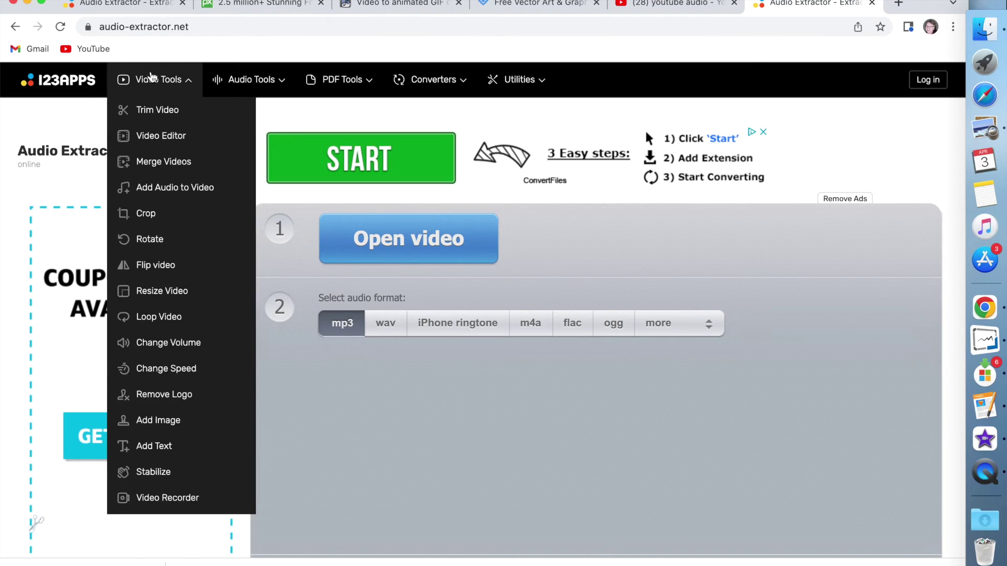
{"action": "mouse_move", "coordinate": [282, 84]}
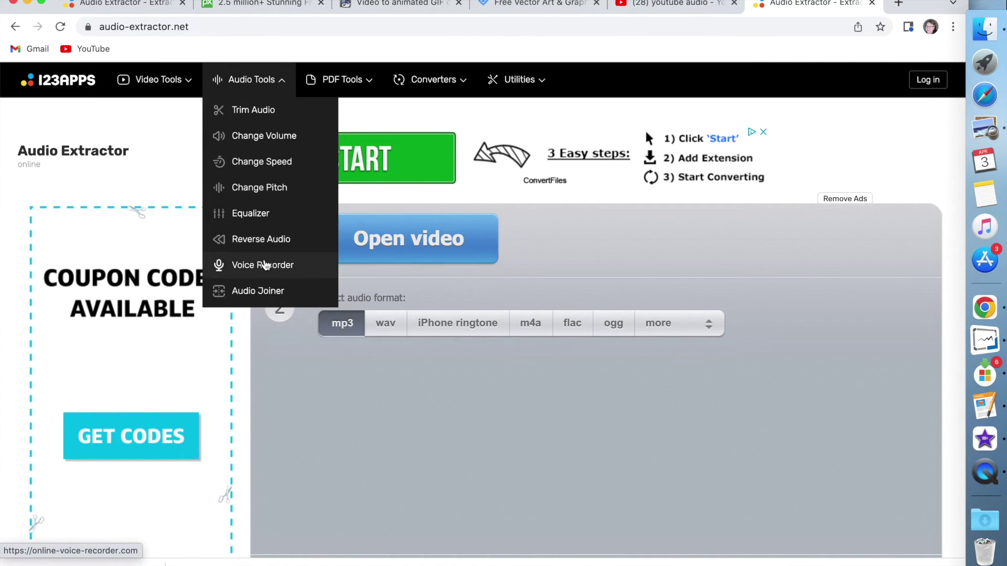
{"action": "mouse_move", "coordinate": [332, 66]}
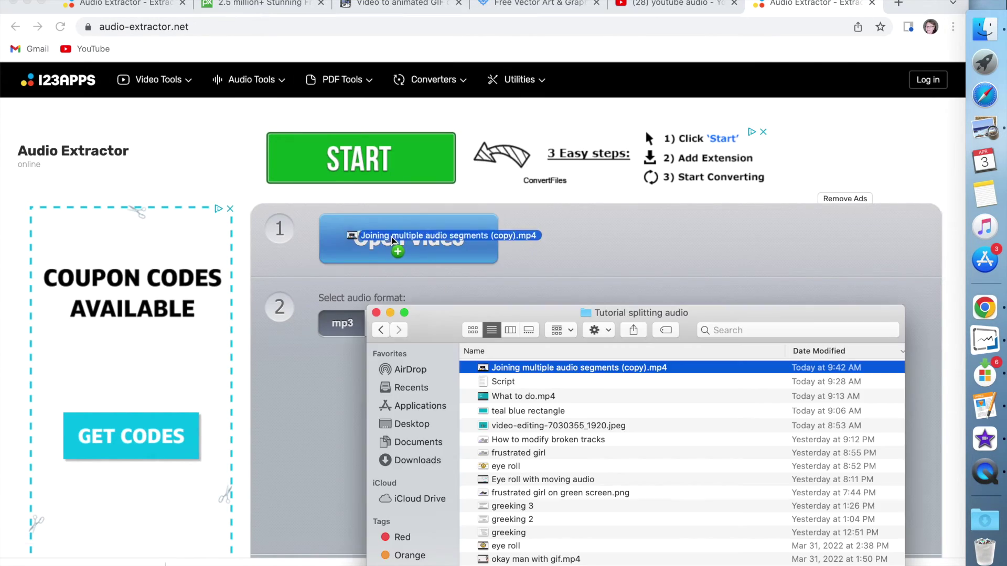
{"action": "left_click_drag", "start_coordinate": [424, 232], "coordinate": [394, 244]}
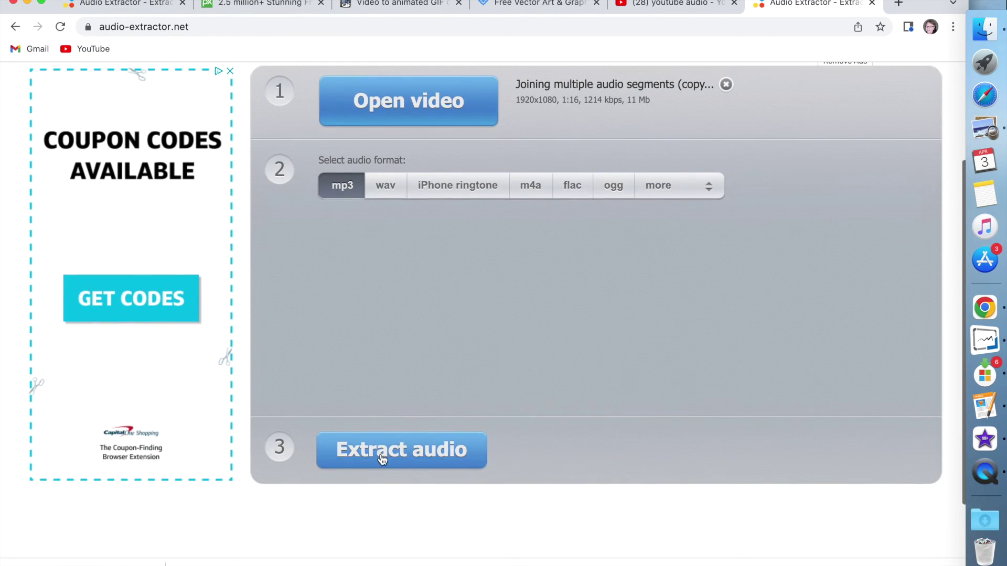
{"action": "left_click", "coordinate": [381, 460]}
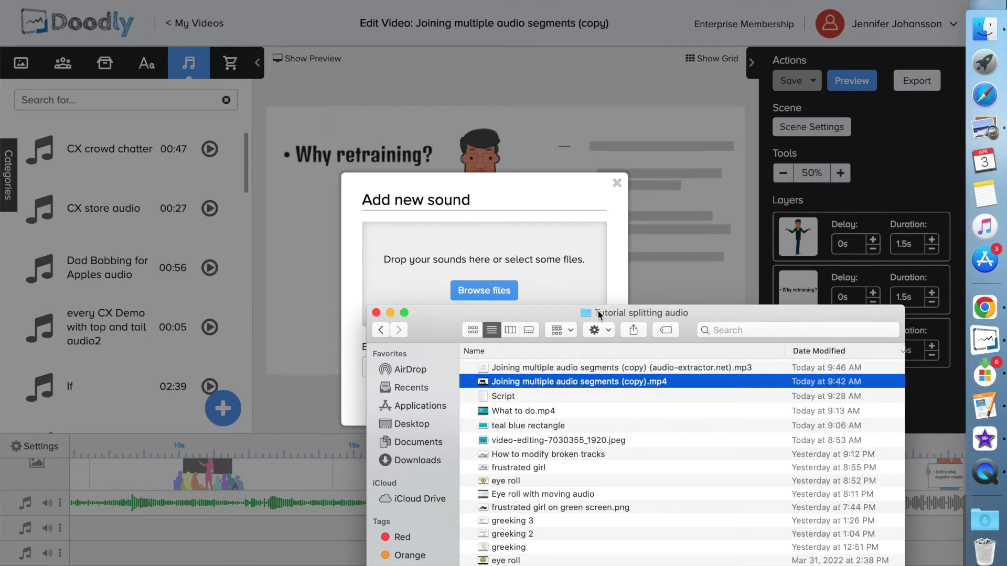
- Import the extracted MP3, trim the voice clip, shift the track-2 clip later, and set that track to 74%
{"action": "left_click_drag", "start_coordinate": [524, 371], "coordinate": [461, 291]}
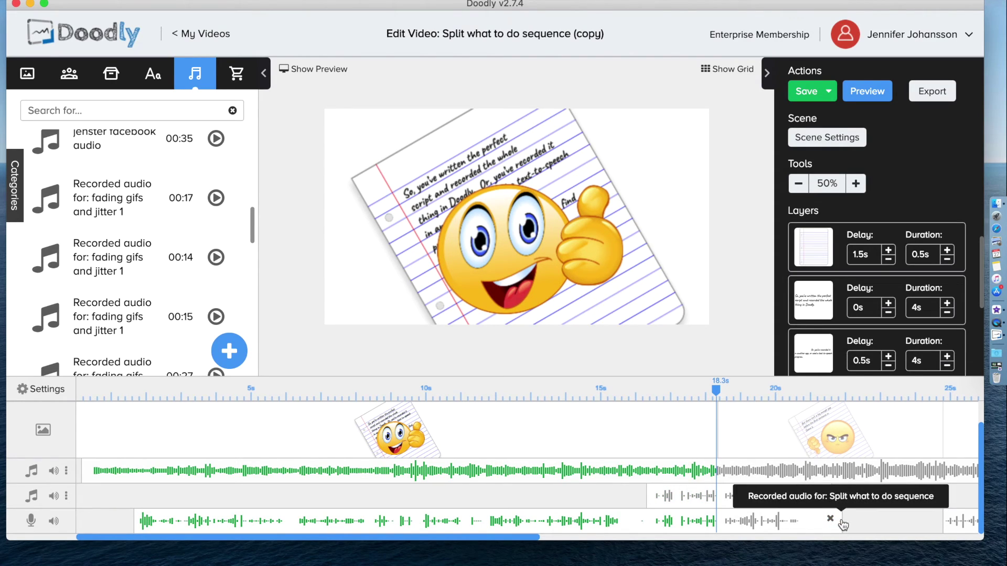
{"action": "left_click_drag", "start_coordinate": [838, 522], "coordinate": [633, 521]}
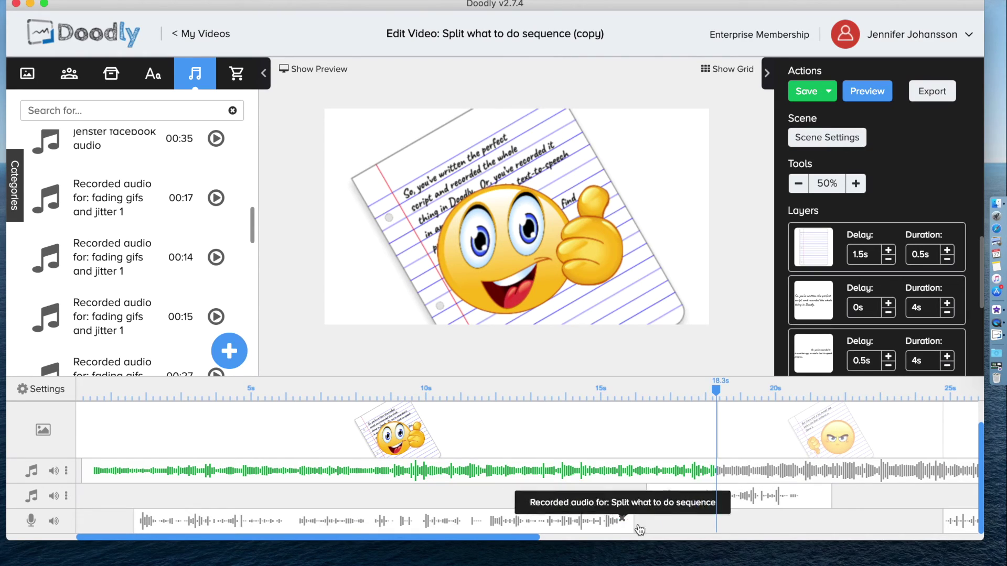
{"action": "mouse_move", "coordinate": [677, 498]}
{"action": "left_click_drag", "start_coordinate": [677, 495], "coordinate": [738, 494]}
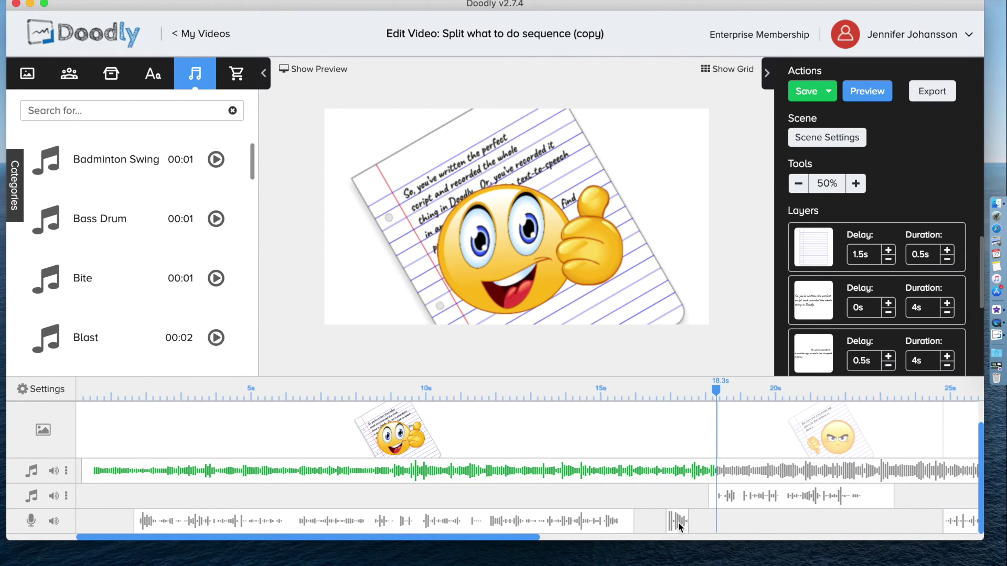
{"action": "mouse_move", "coordinate": [53, 495]}
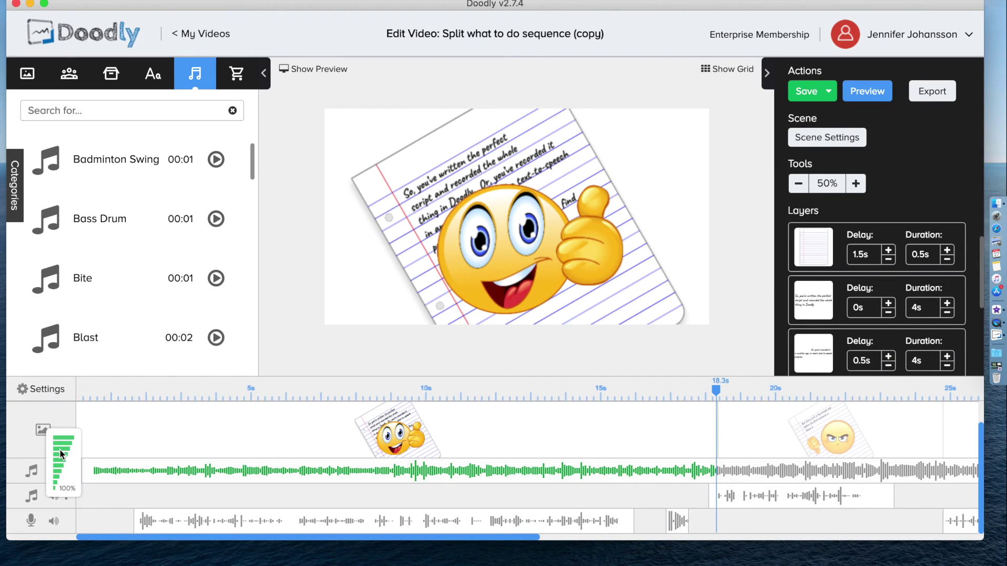
{"action": "left_click", "coordinate": [60, 450]}
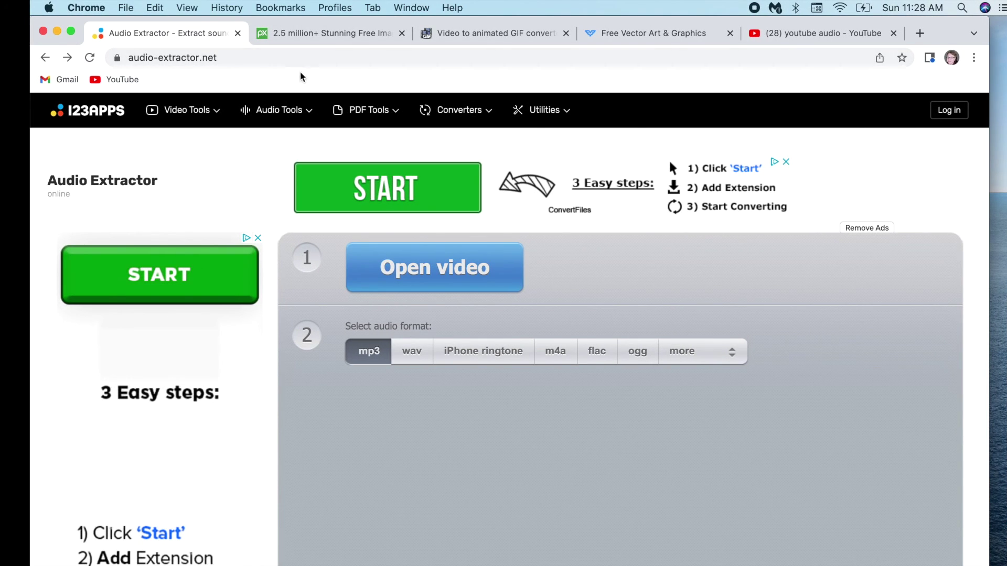
- Cycle through the pixabay, ezgif and Free Vector tabs, ending on YouTube's 'youtube audio' results
{"action": "left_click", "coordinate": [303, 32]}
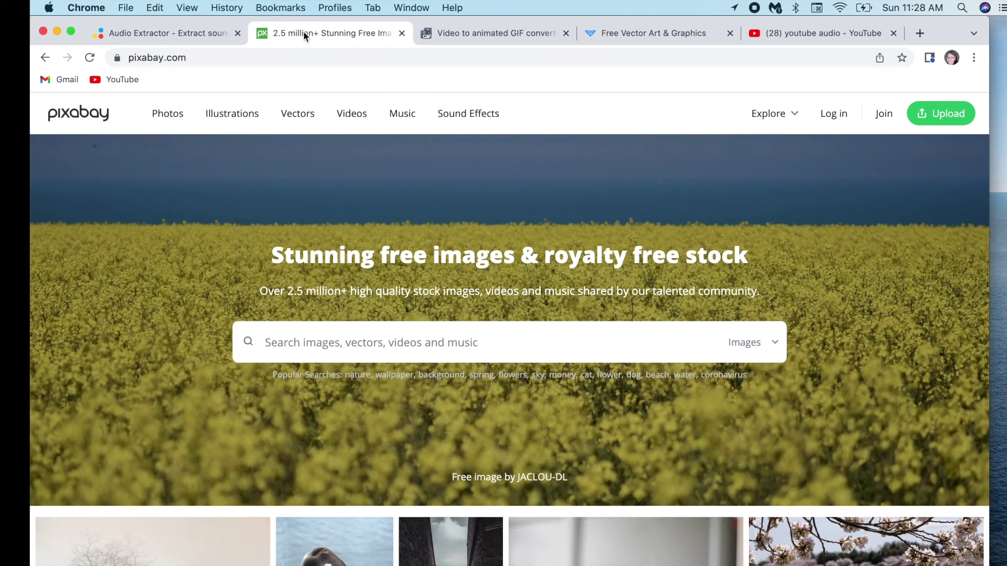
{"action": "left_click", "coordinate": [483, 33]}
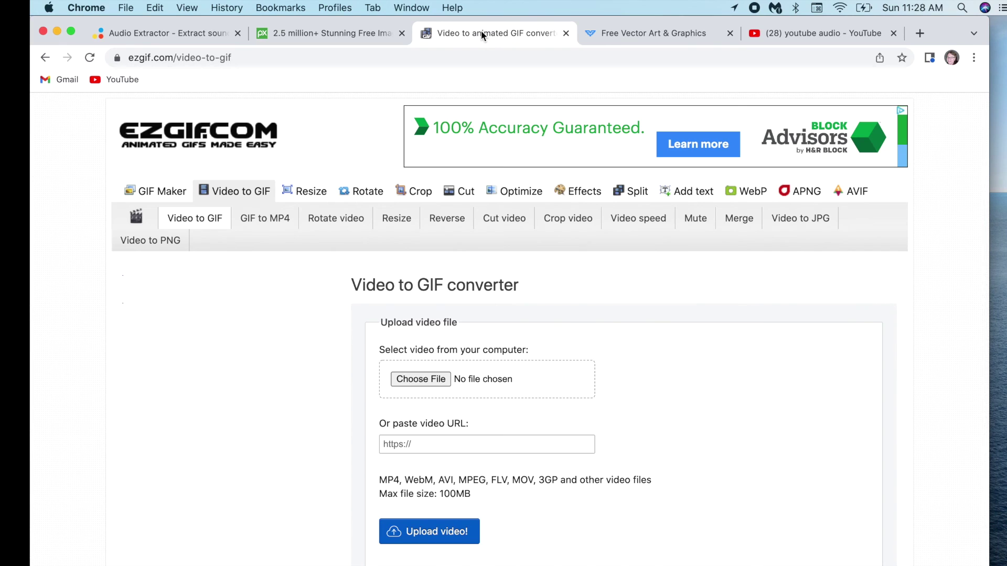
{"action": "left_click", "coordinate": [627, 33]}
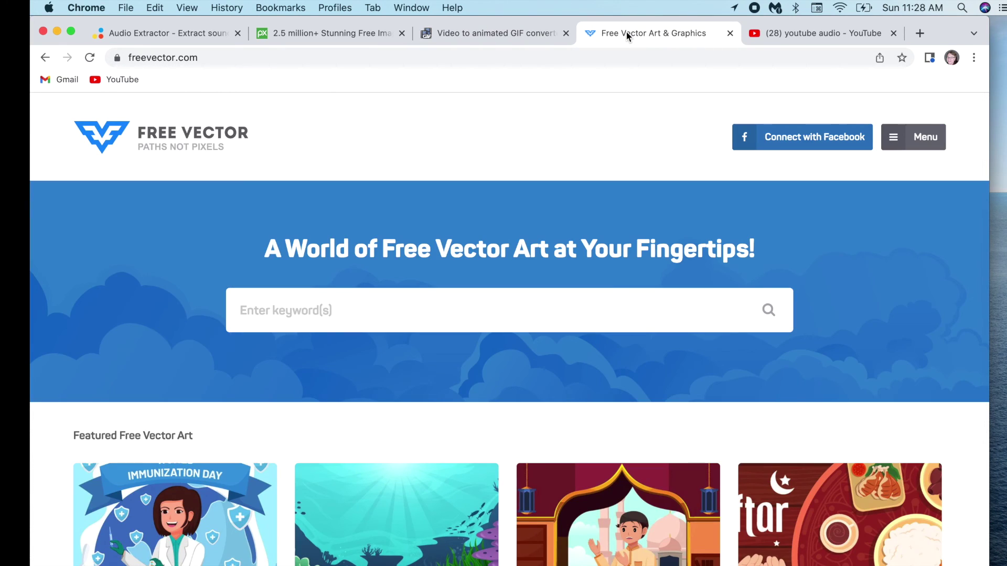
{"action": "left_click", "coordinate": [802, 35]}
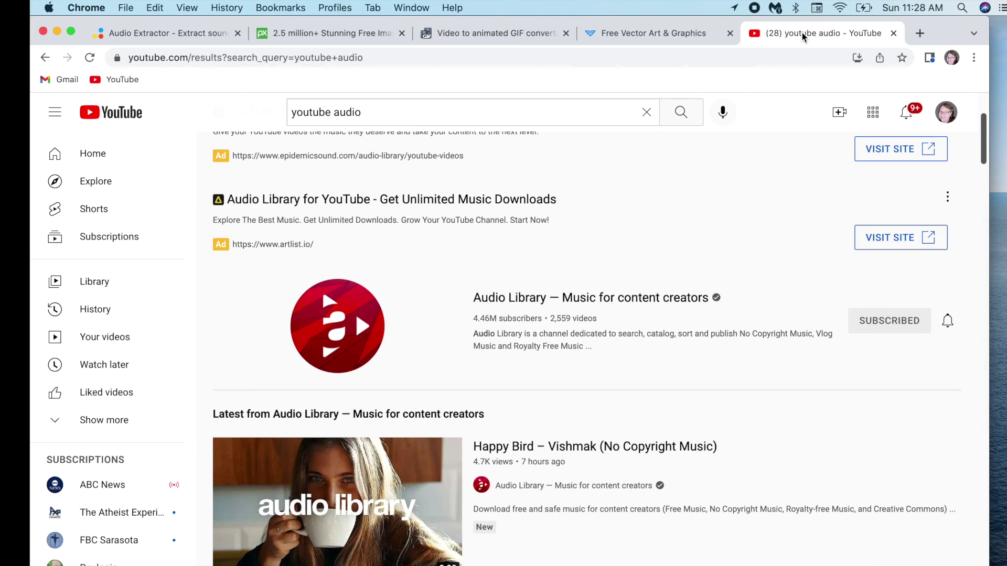